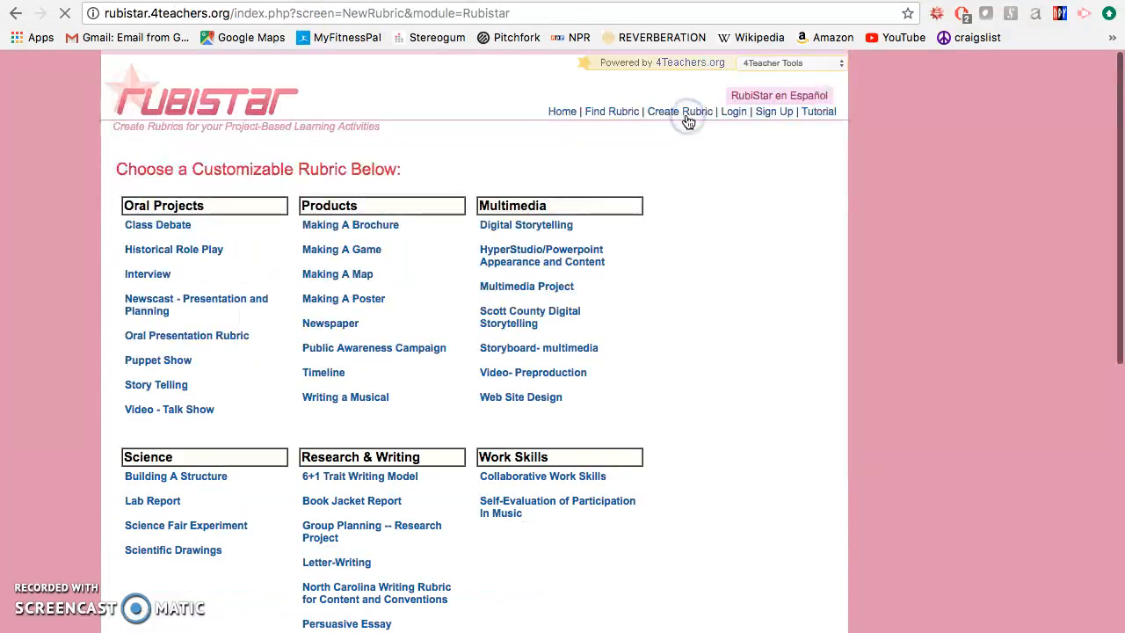
Step: Choose the Creating a Painting template from the Art category of customizable rubrics
{"action": "scroll", "coordinate": [671, 294], "scroll_direction": "down", "scroll_amount": 3}
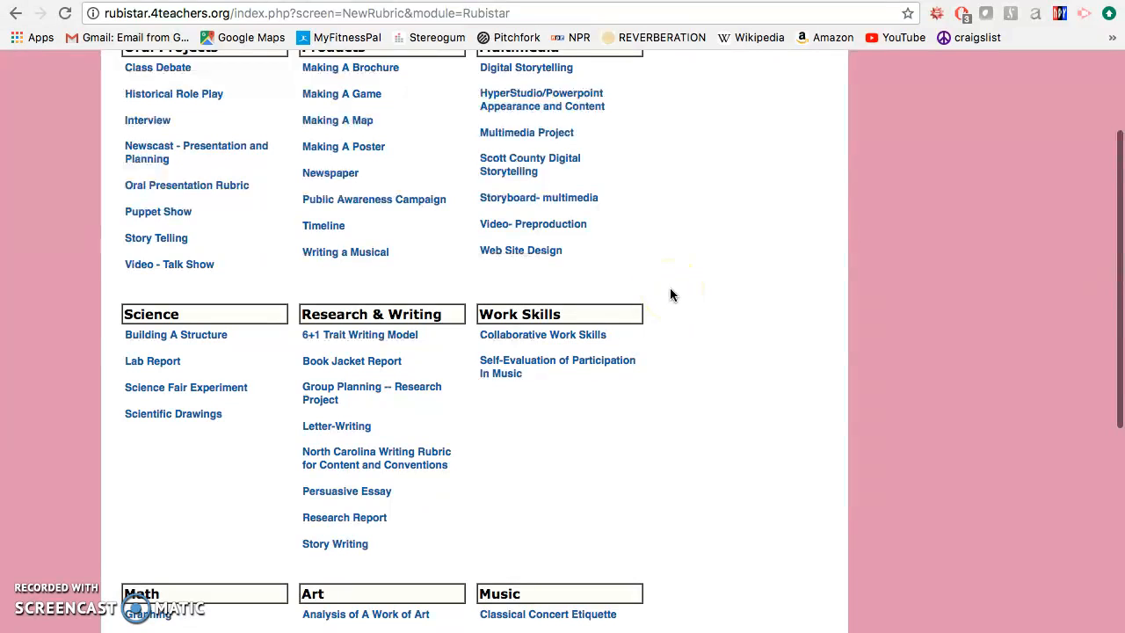
{"action": "scroll", "coordinate": [692, 219], "scroll_direction": "up", "scroll_amount": 2}
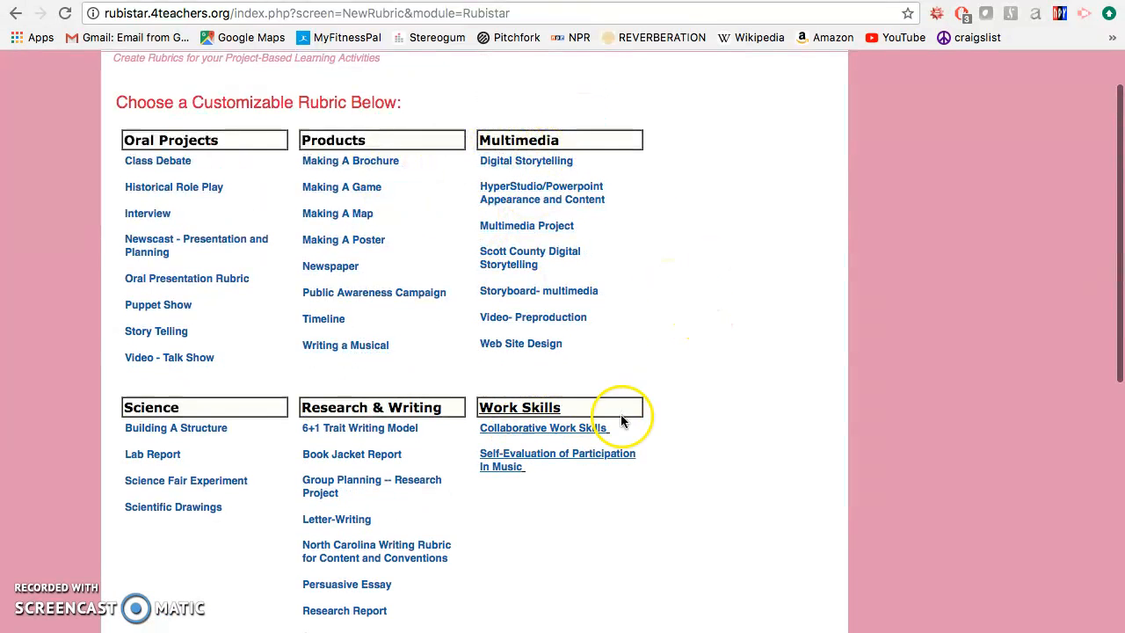
{"action": "scroll", "coordinate": [683, 465], "scroll_direction": "down", "scroll_amount": 3}
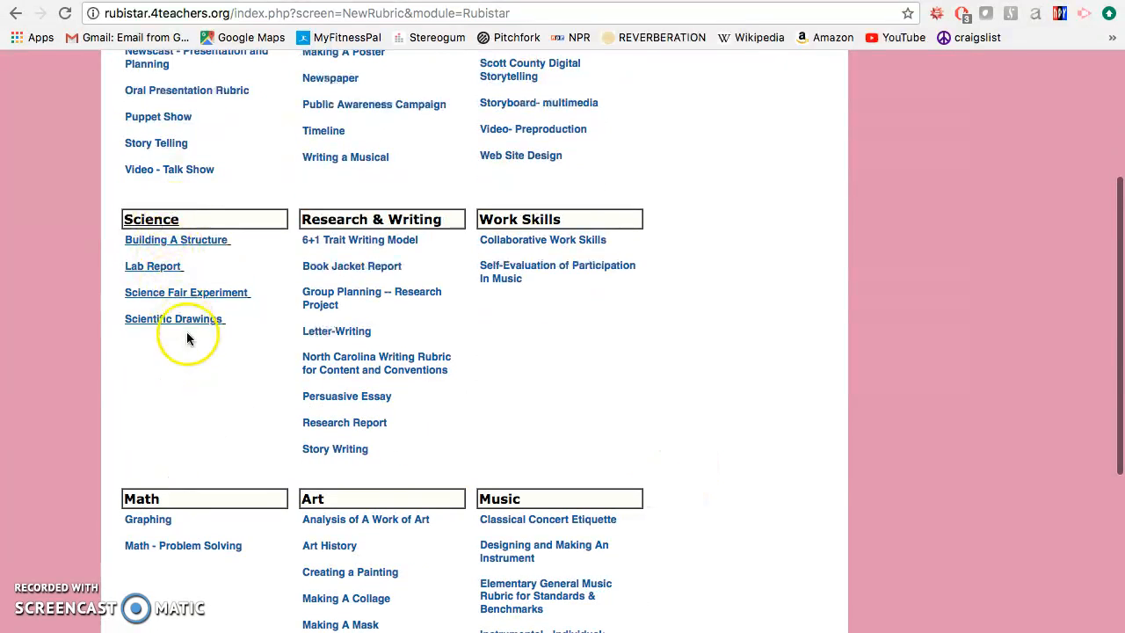
{"action": "scroll", "coordinate": [224, 422], "scroll_direction": "down", "scroll_amount": 3}
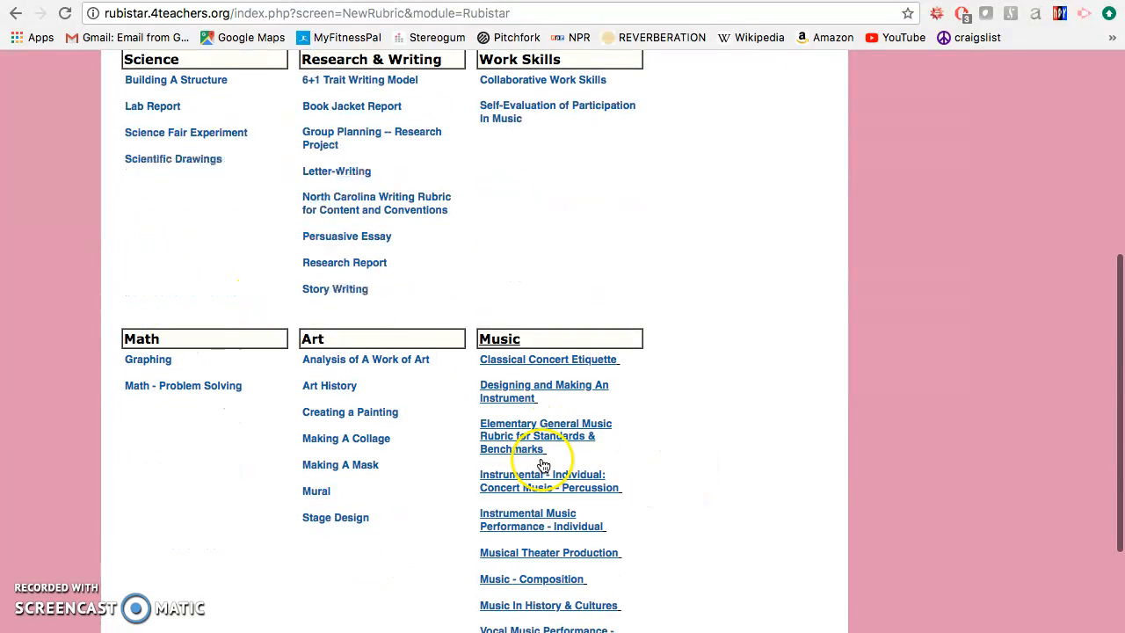
{"action": "scroll", "coordinate": [444, 539], "scroll_direction": "down", "scroll_amount": 1}
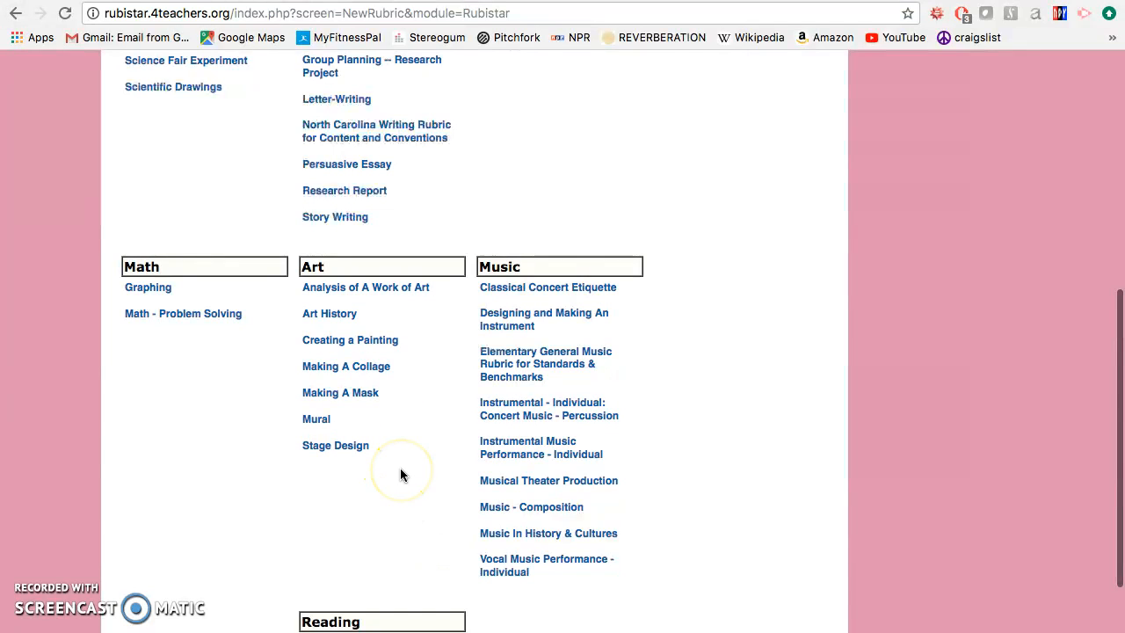
{"action": "left_click", "coordinate": [382, 349]}
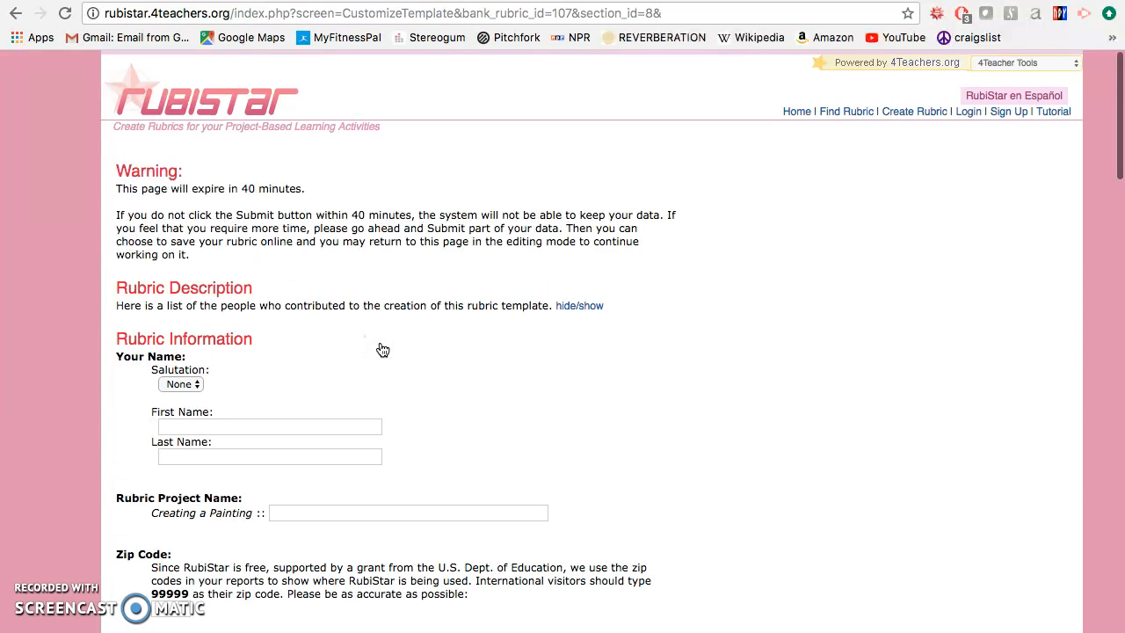
Step: Fill in the rubric author's name, with "Ms." as the first name and the teacher's surname as the last name
{"action": "scroll", "coordinate": [422, 449], "scroll_direction": "down", "scroll_amount": 3}
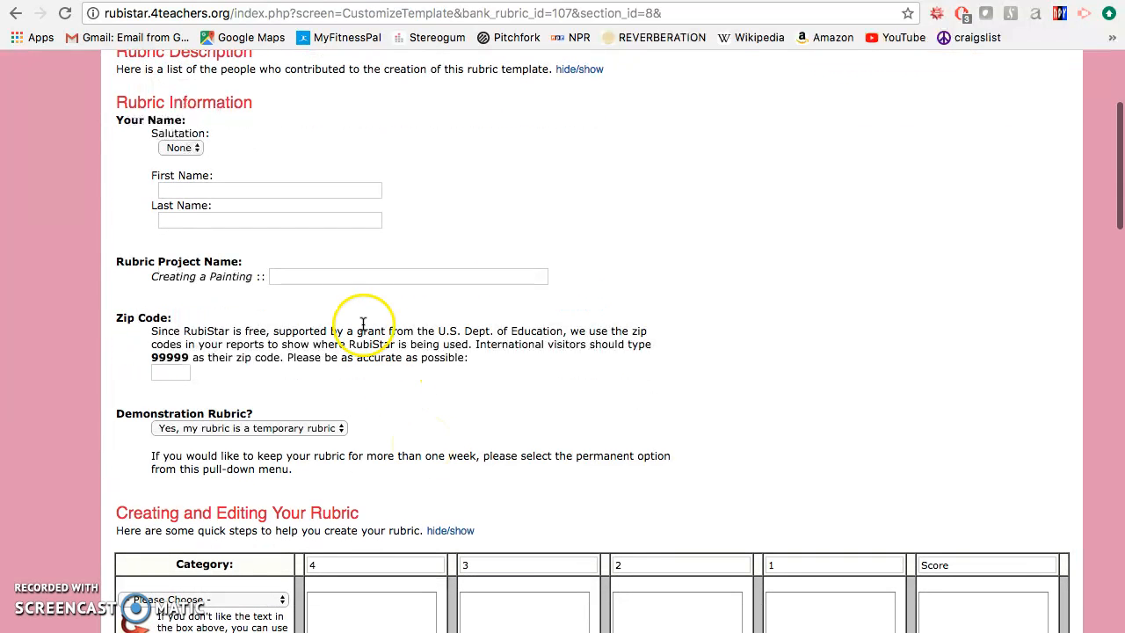
{"action": "left_click", "coordinate": [285, 191]}
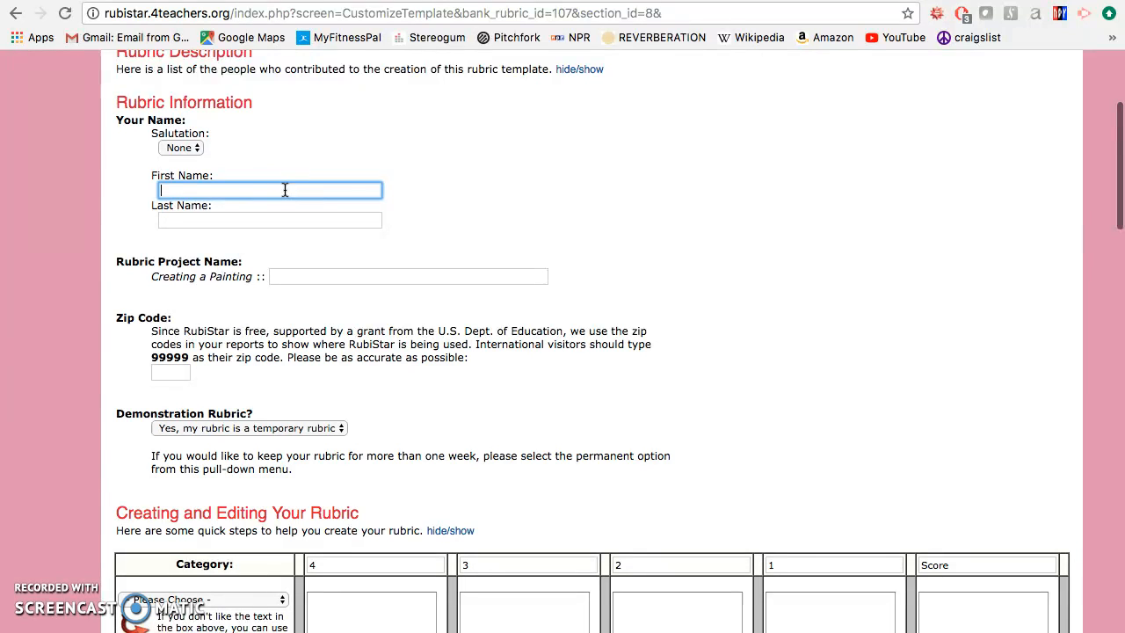
{"action": "type", "text": "Ms."}
{"action": "key", "text": "Tab"}
{"action": "key", "text": "Tab"}
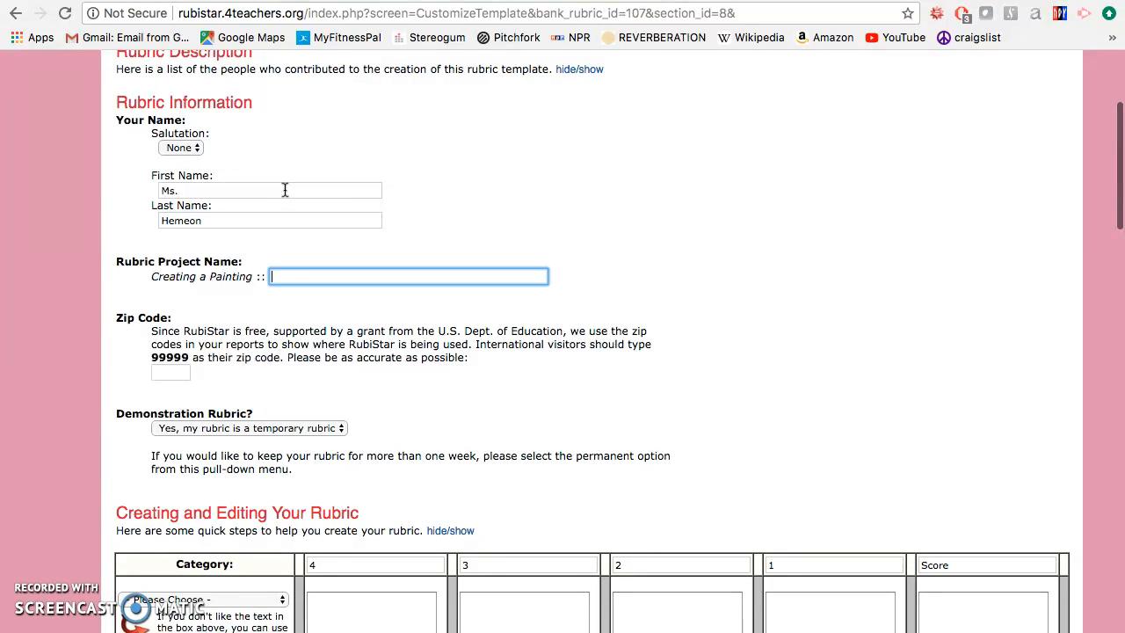
Step: Name the rubric project "Self Portrait"
{"action": "scroll", "coordinate": [408, 229], "scroll_direction": "down", "scroll_amount": 3}
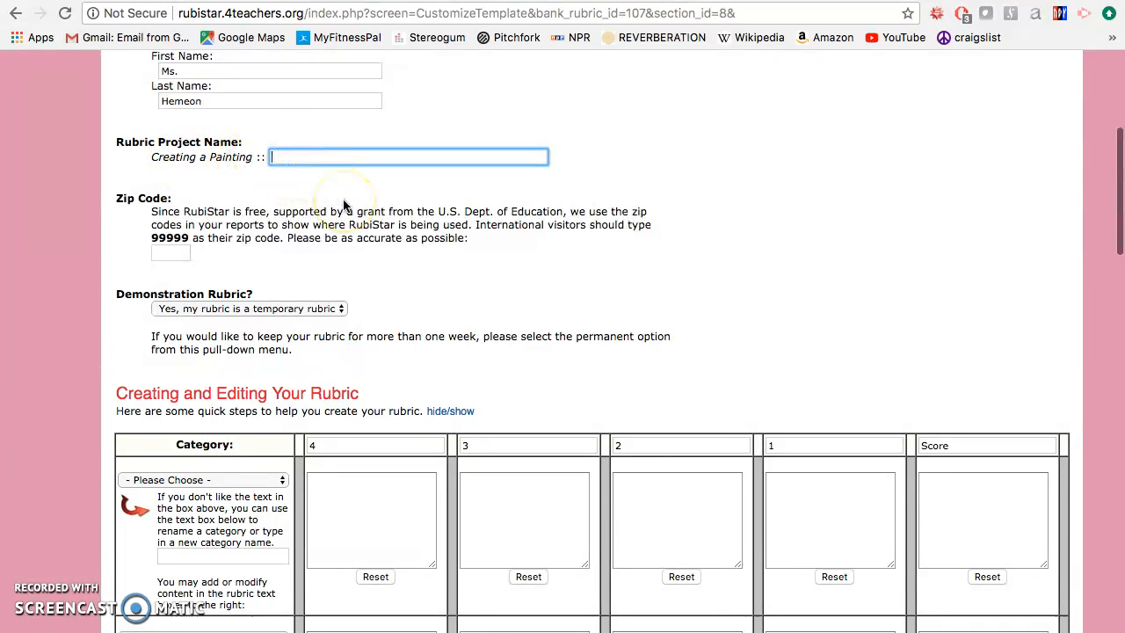
{"action": "type", "text": "Portrait"}
{"action": "scroll", "coordinate": [350, 332], "scroll_direction": "down", "scroll_amount": 2}
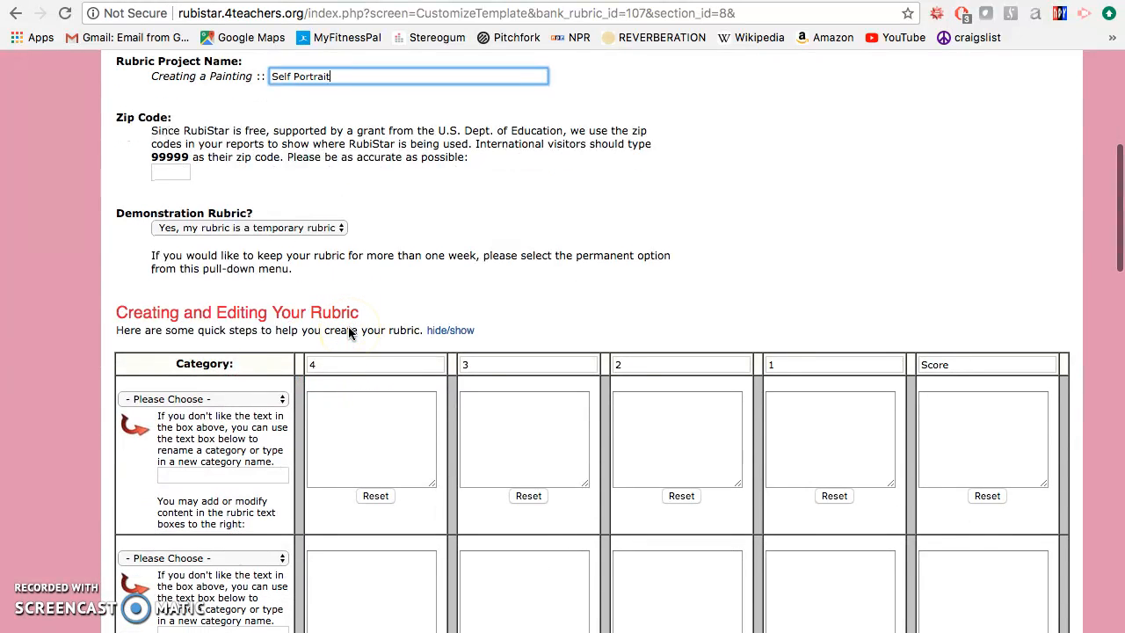
Step: Enter the teacher's zip code in the rubric information
{"action": "left_click", "coordinate": [177, 173]}
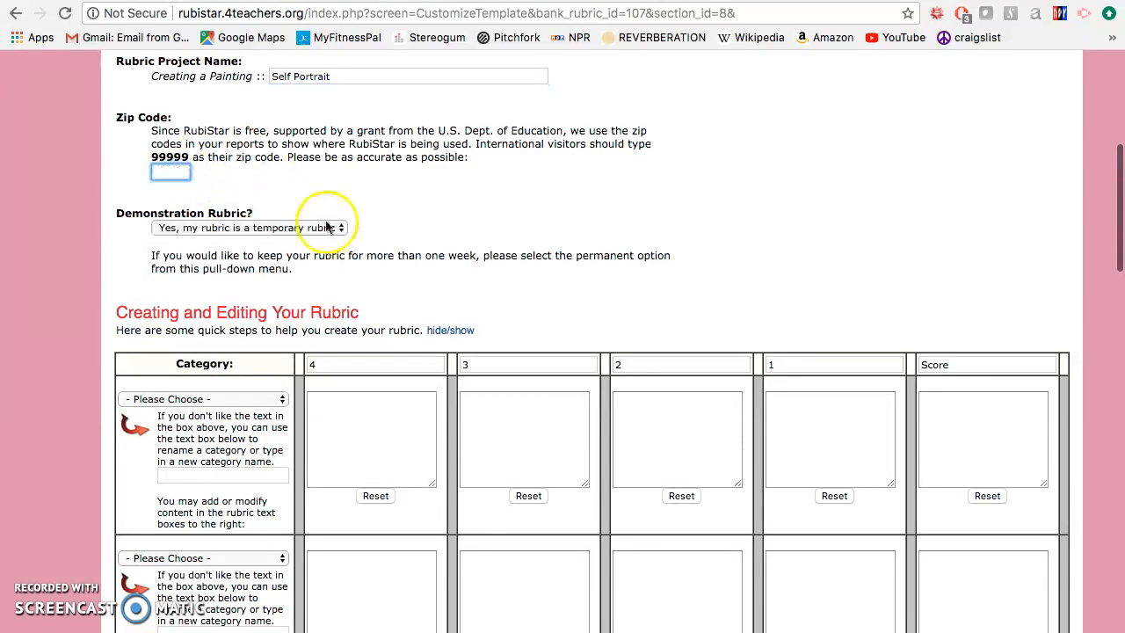
{"action": "scroll", "coordinate": [325, 227], "scroll_direction": "down", "scroll_amount": 2}
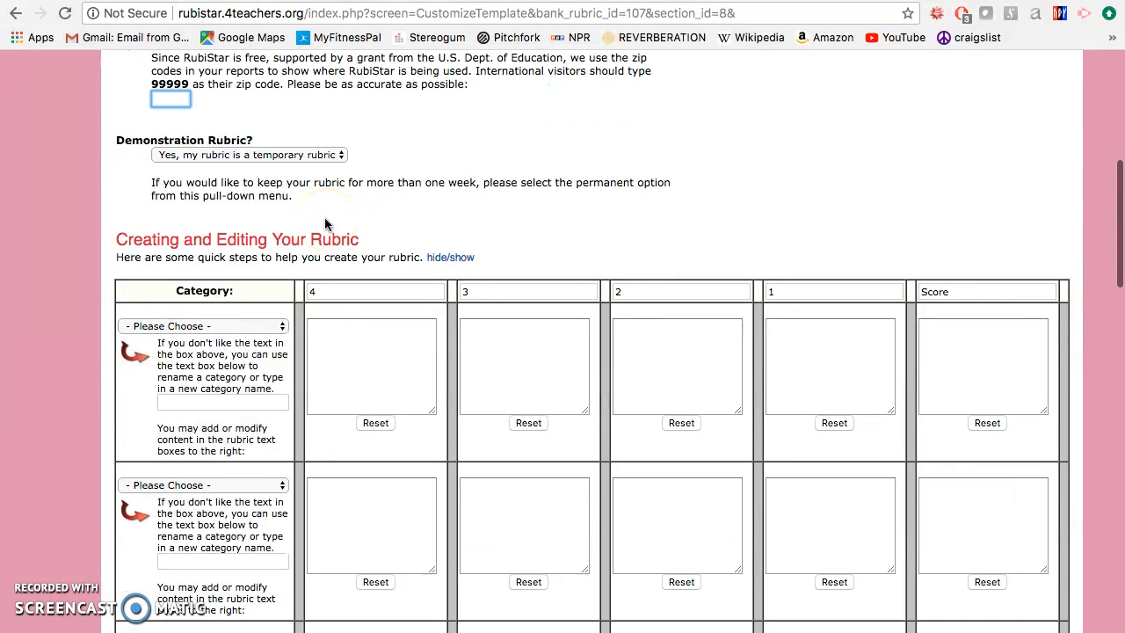
{"action": "scroll", "coordinate": [324, 224], "scroll_direction": "down", "scroll_amount": 1}
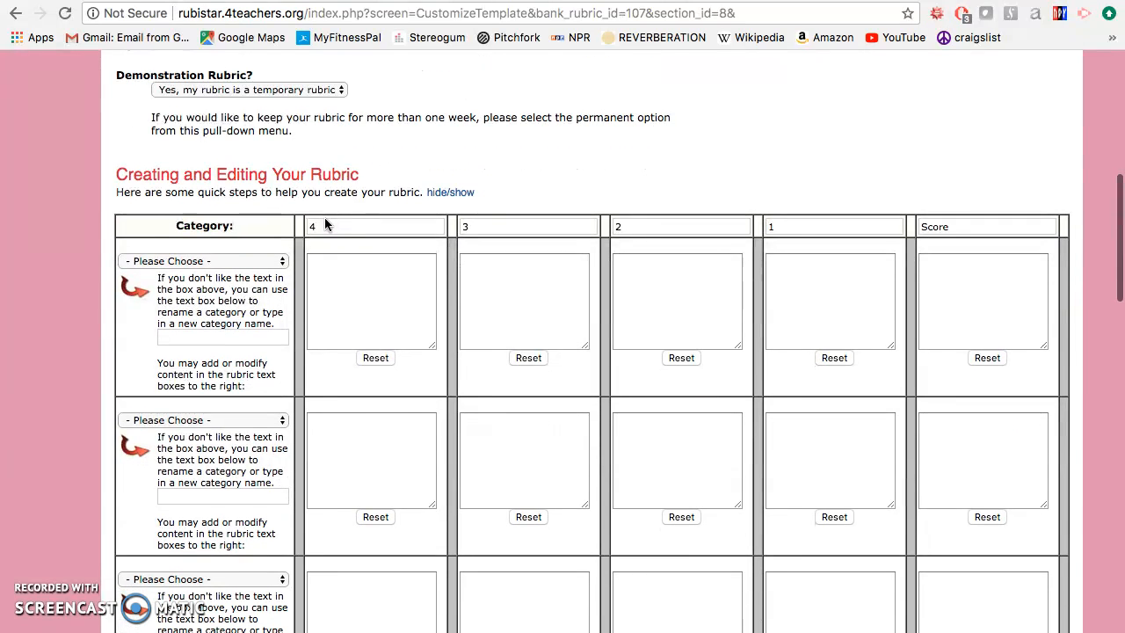
{"action": "type", "text": "921"}
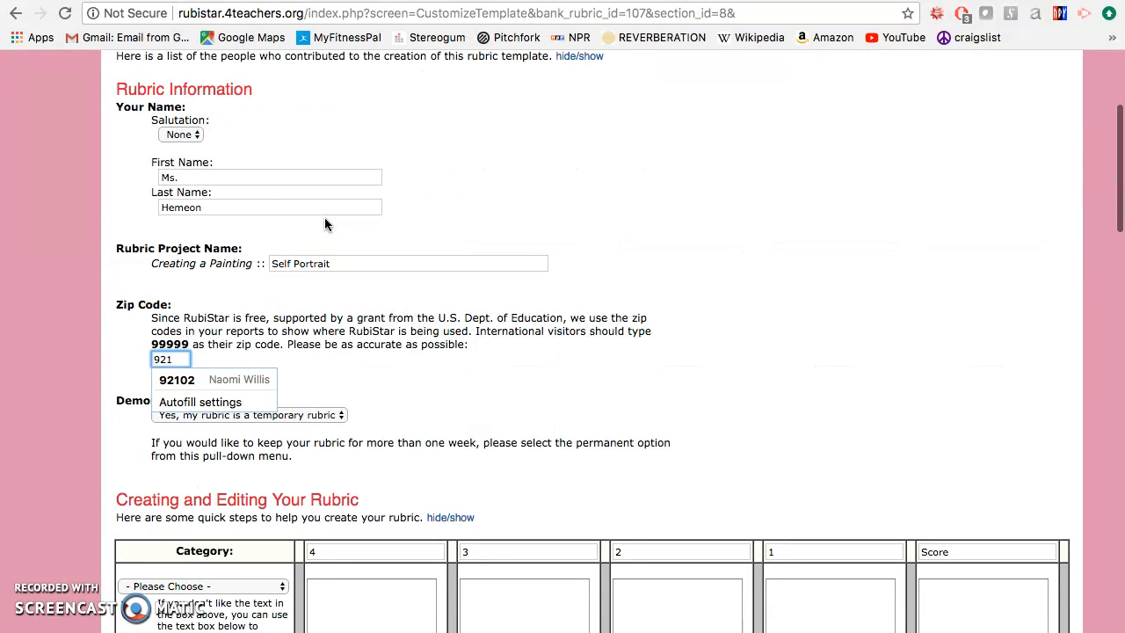
{"action": "type", "text": "30"}
{"action": "scroll", "coordinate": [534, 519], "scroll_direction": "down", "scroll_amount": 5}
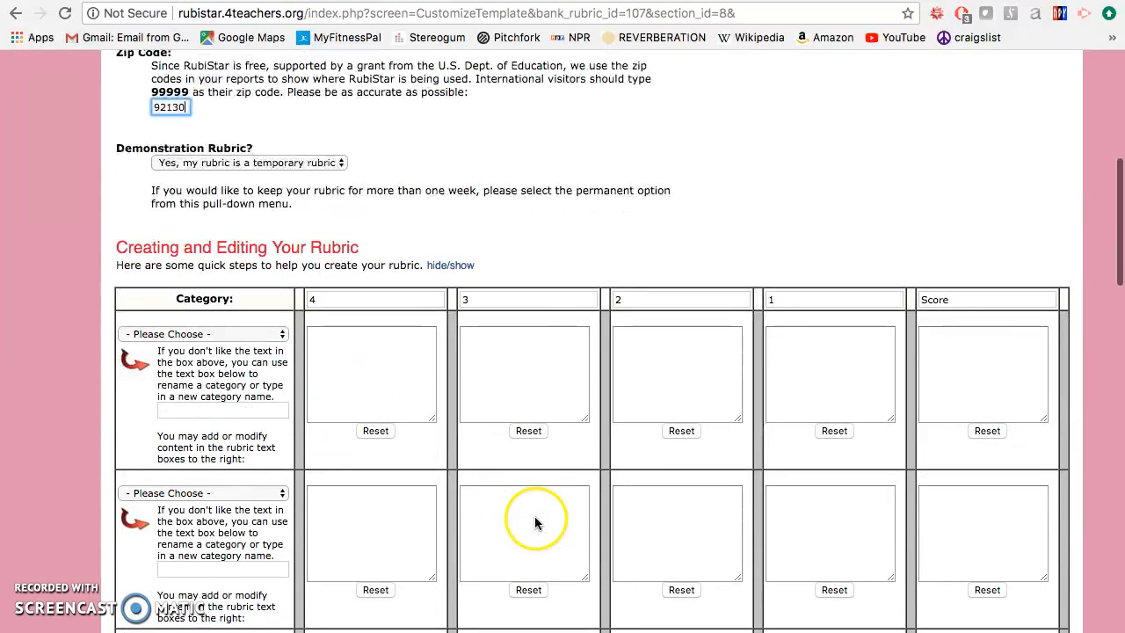
{"action": "left_click", "coordinate": [433, 194]}
Step: Set the first rubric row's category to Painting Skill
{"action": "scroll", "coordinate": [308, 250], "scroll_direction": "down", "scroll_amount": 3}
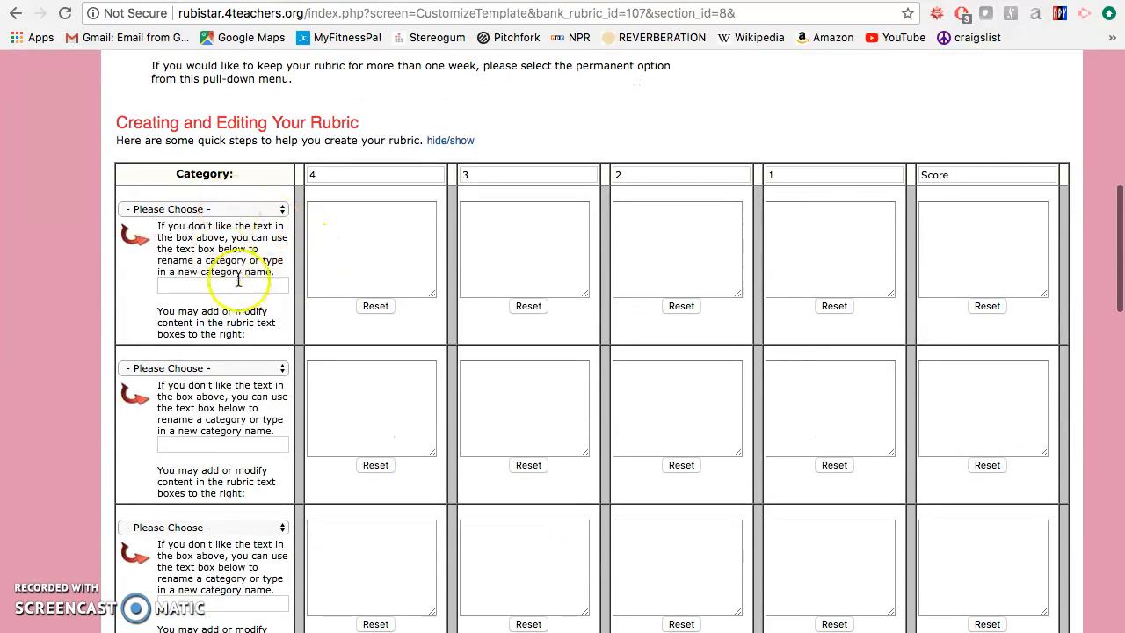
{"action": "left_click", "coordinate": [239, 209]}
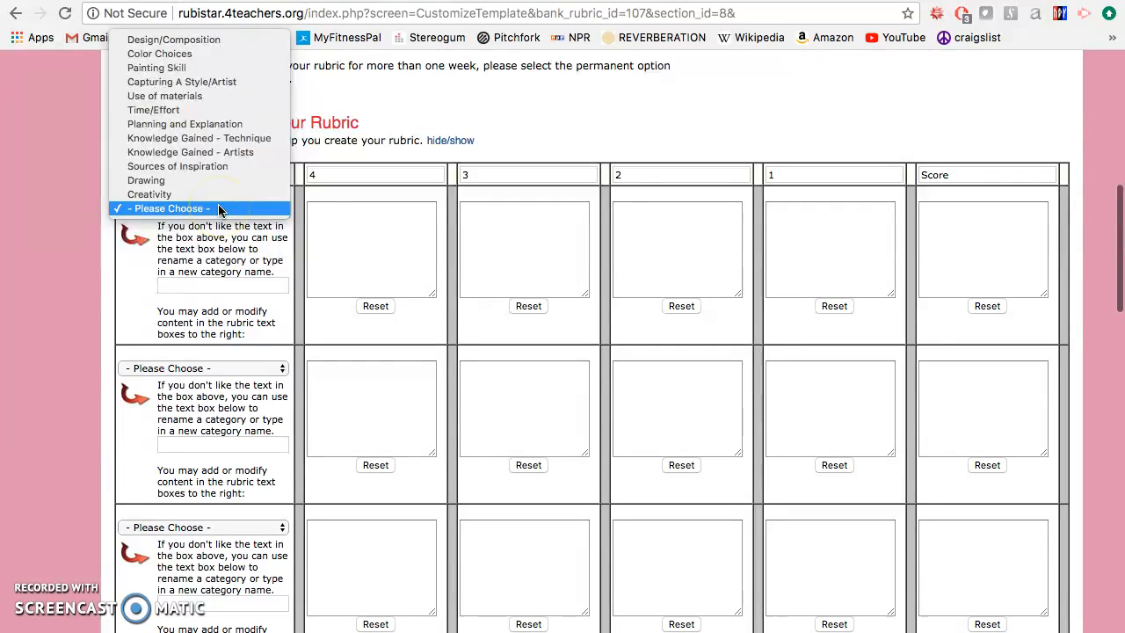
{"action": "left_click", "coordinate": [204, 70]}
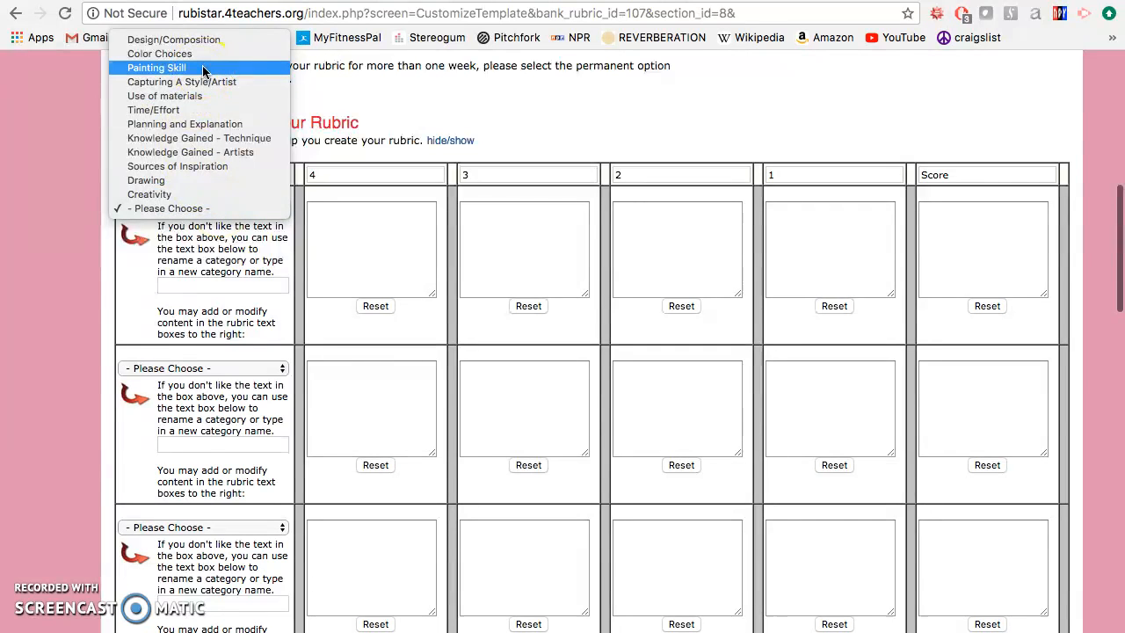
{"action": "left_click", "coordinate": [203, 69]}
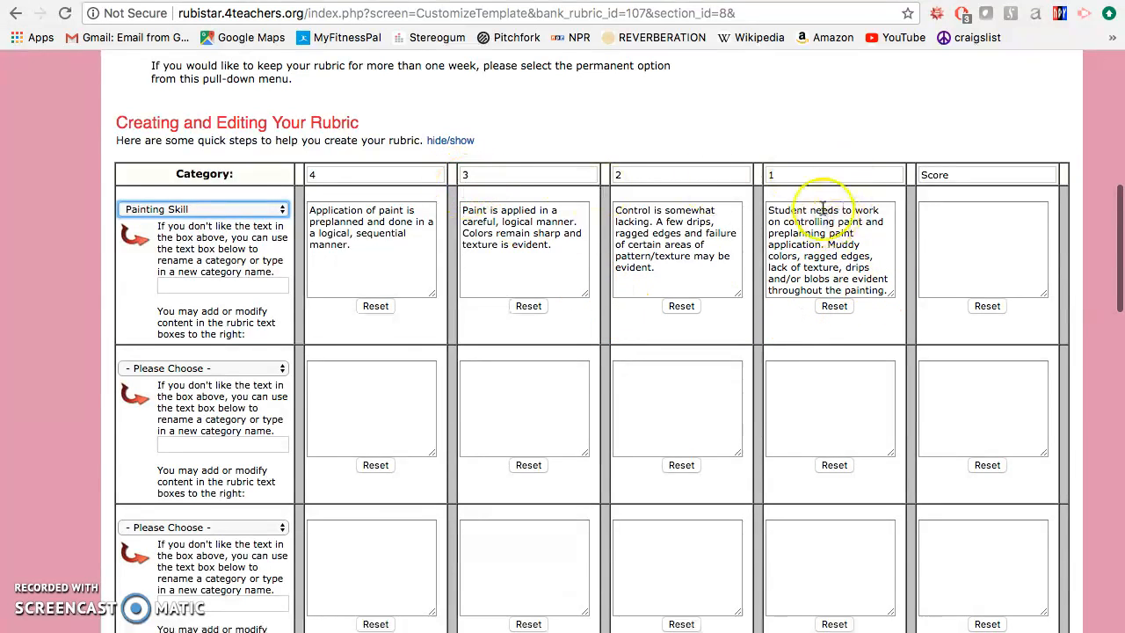
Step: Set the second rubric row's category to Time/Effort
{"action": "scroll", "coordinate": [366, 217], "scroll_direction": "down", "scroll_amount": 1}
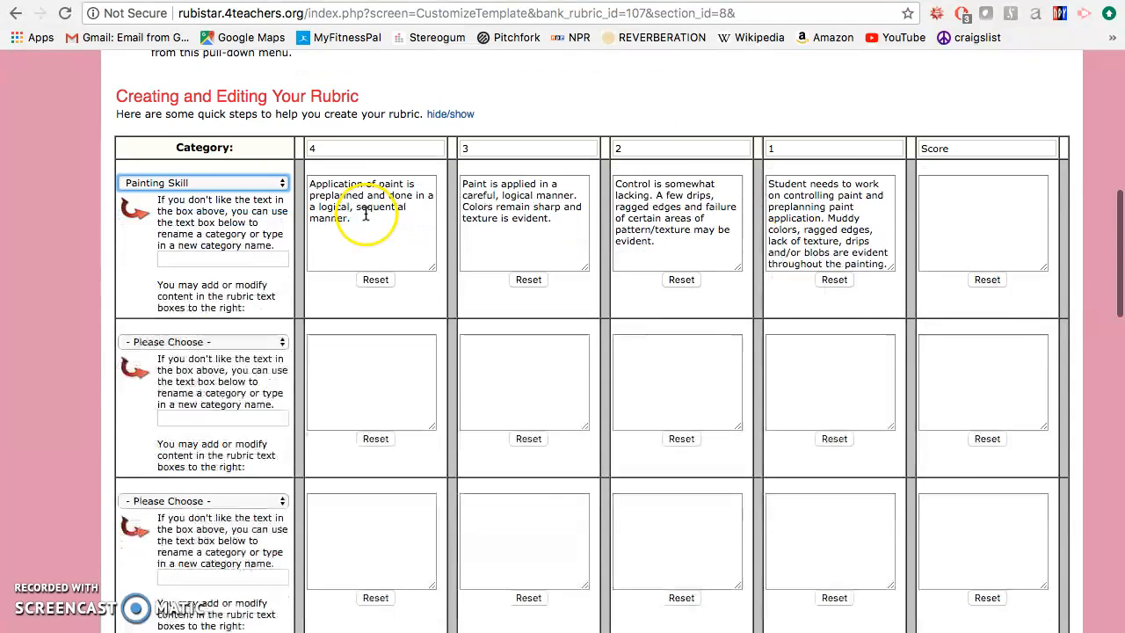
{"action": "scroll", "coordinate": [366, 217], "scroll_direction": "down", "scroll_amount": 2}
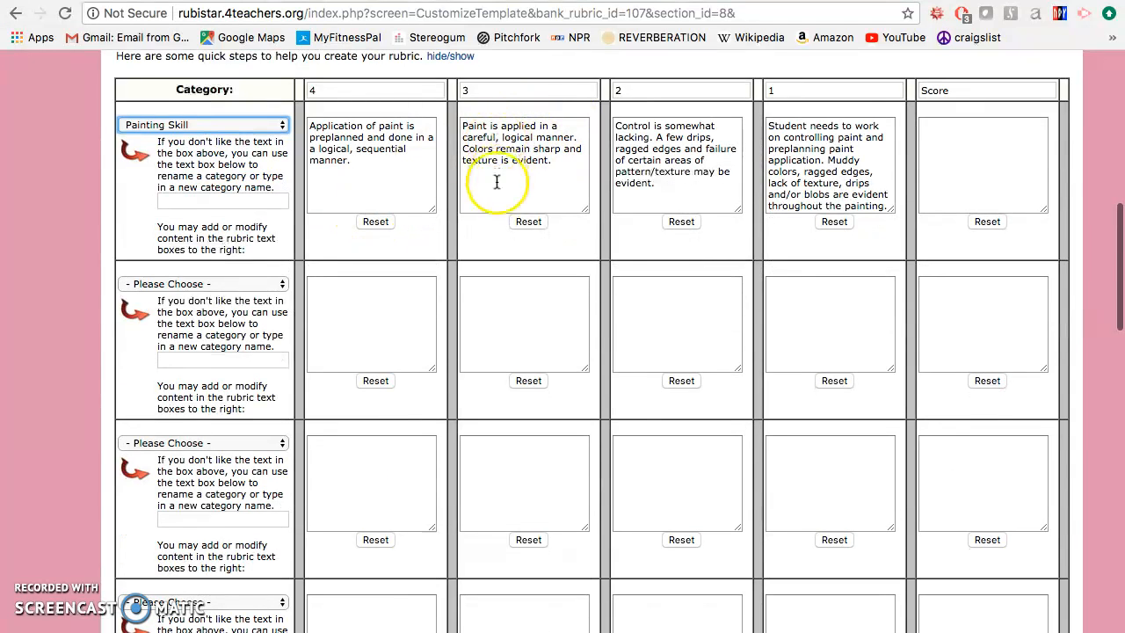
{"action": "scroll", "coordinate": [497, 182], "scroll_direction": "down", "scroll_amount": 4}
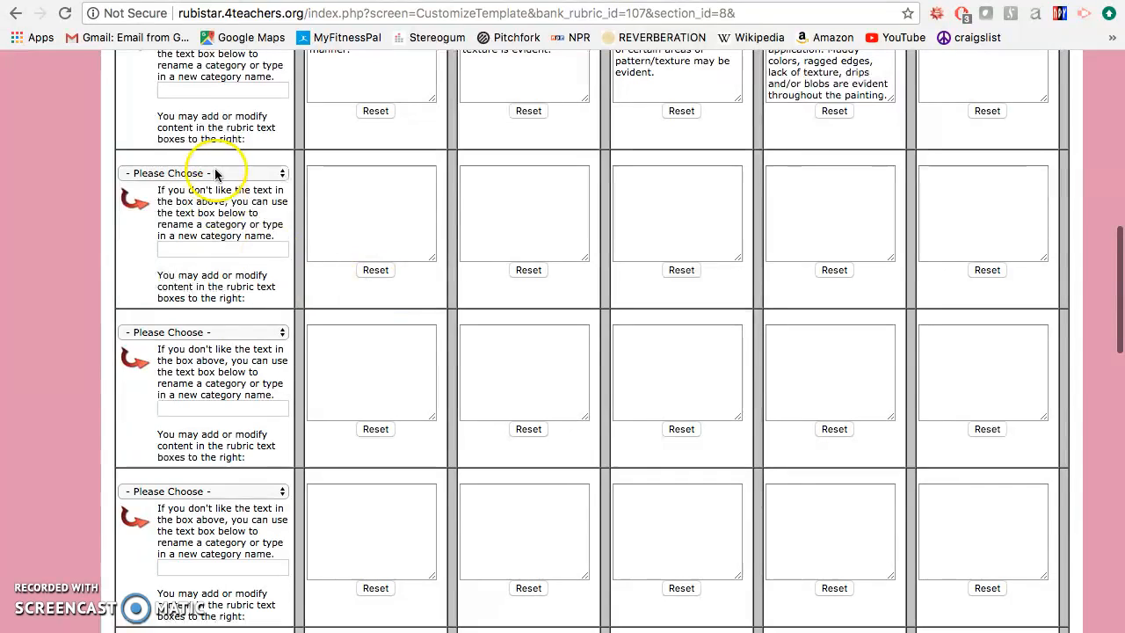
{"action": "left_click", "coordinate": [217, 173]}
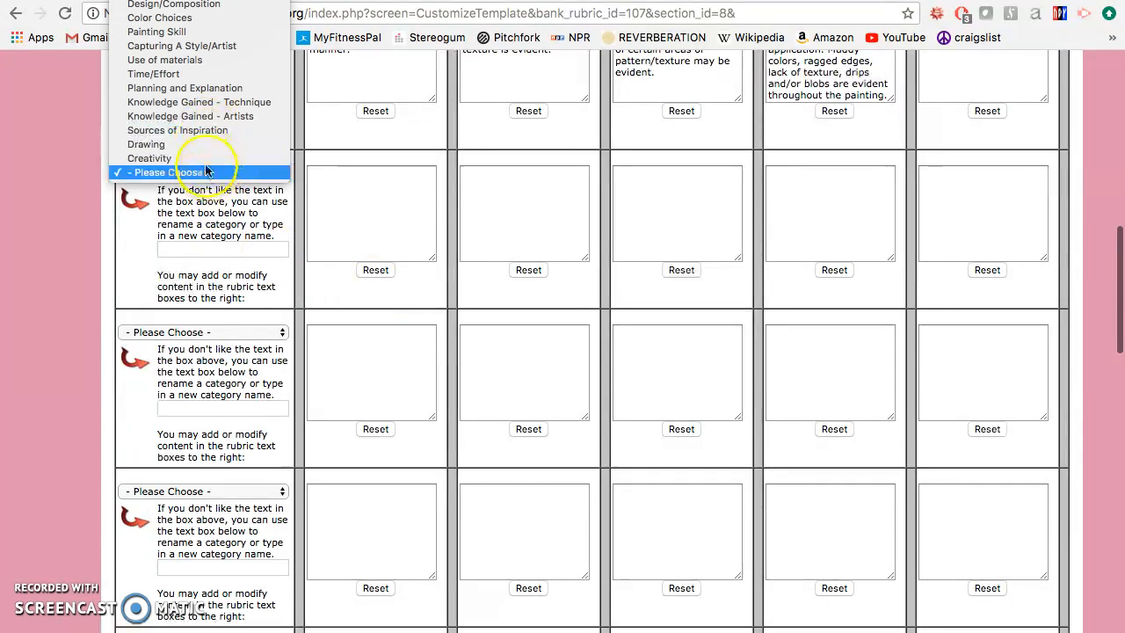
{"action": "left_click", "coordinate": [173, 76]}
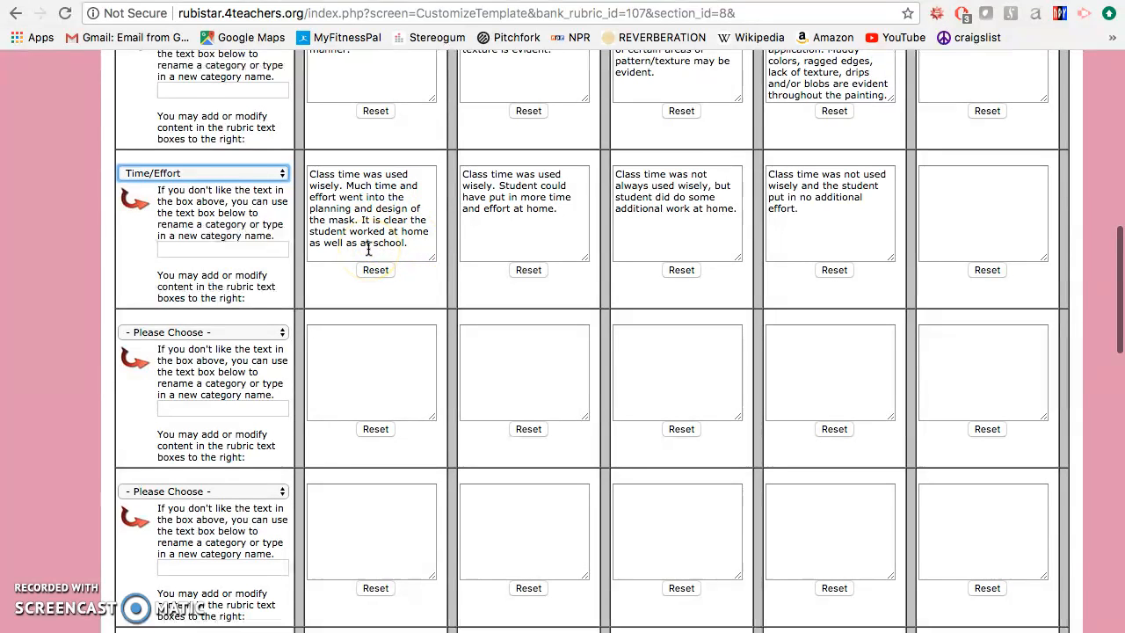
Step: Set the third rubric row's category to Creativity
{"action": "scroll", "coordinate": [368, 249], "scroll_direction": "down", "scroll_amount": 2}
{"action": "left_click", "coordinate": [230, 250]}
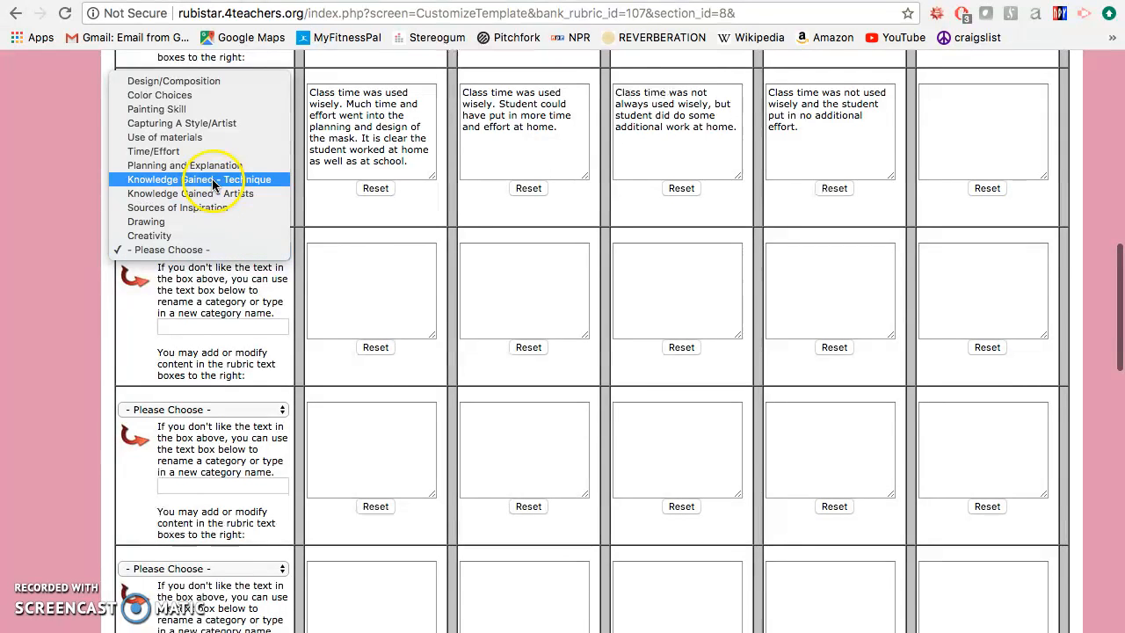
{"action": "left_click", "coordinate": [183, 236]}
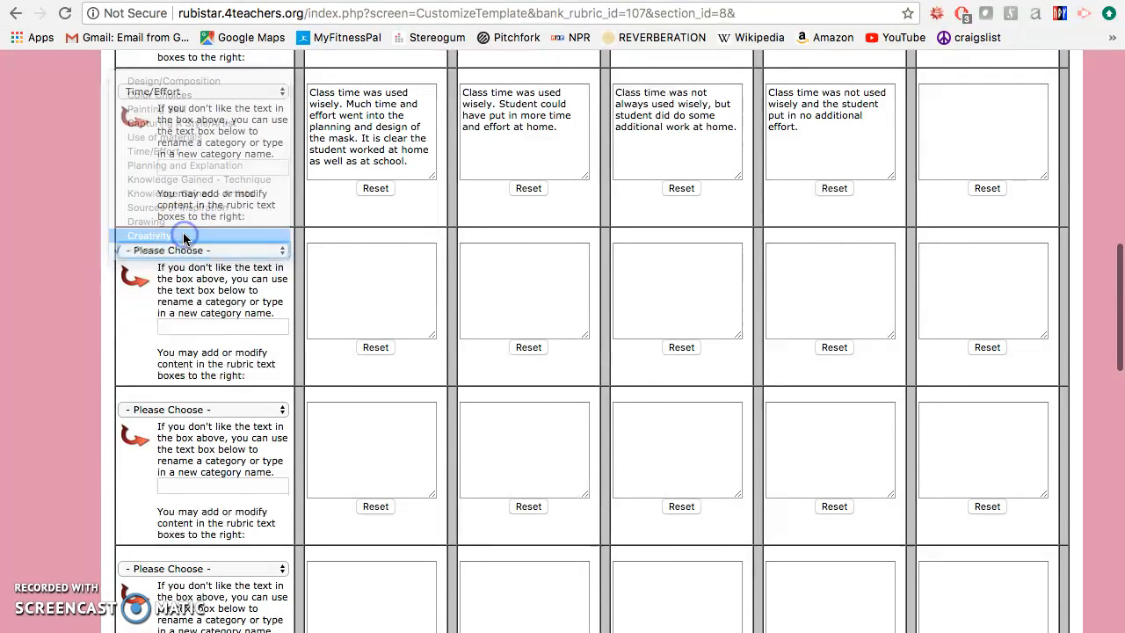
{"action": "scroll", "coordinate": [247, 335], "scroll_direction": "down", "scroll_amount": 2}
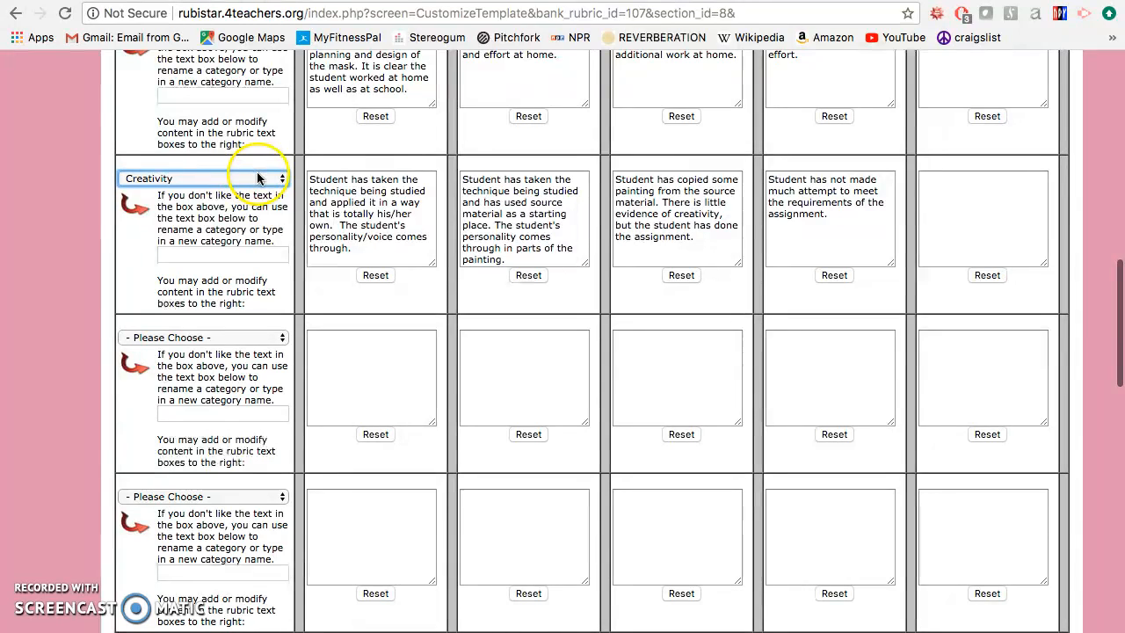
{"action": "left_click", "coordinate": [360, 182]}
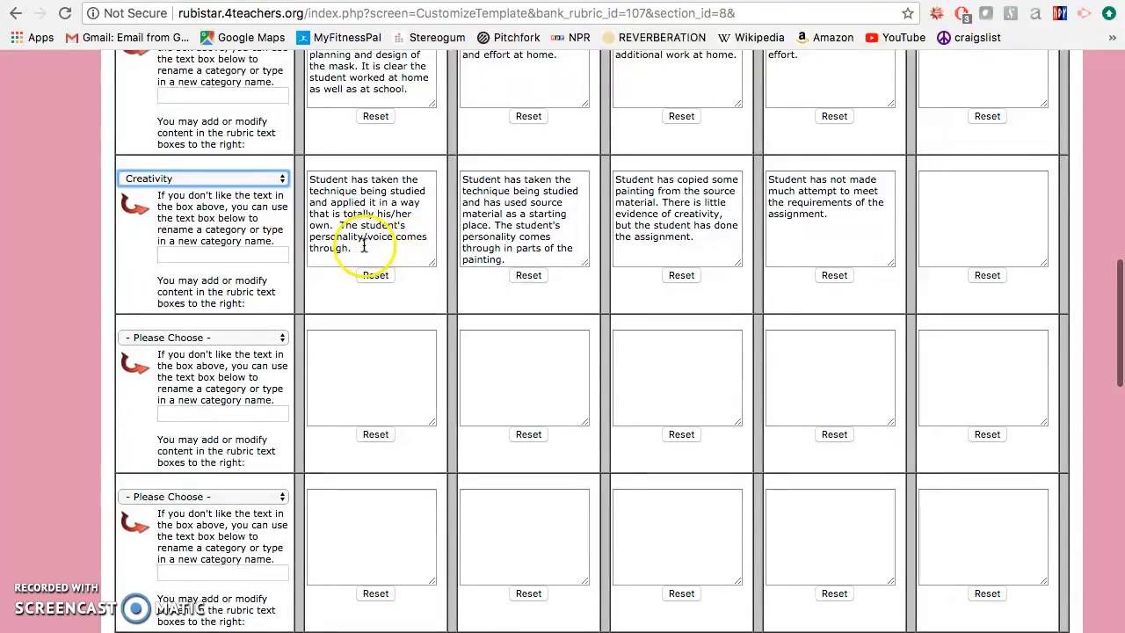
Step: Set the fourth rubric row's category to Planning and Explanation
{"action": "scroll", "coordinate": [395, 241], "scroll_direction": "up", "scroll_amount": 5}
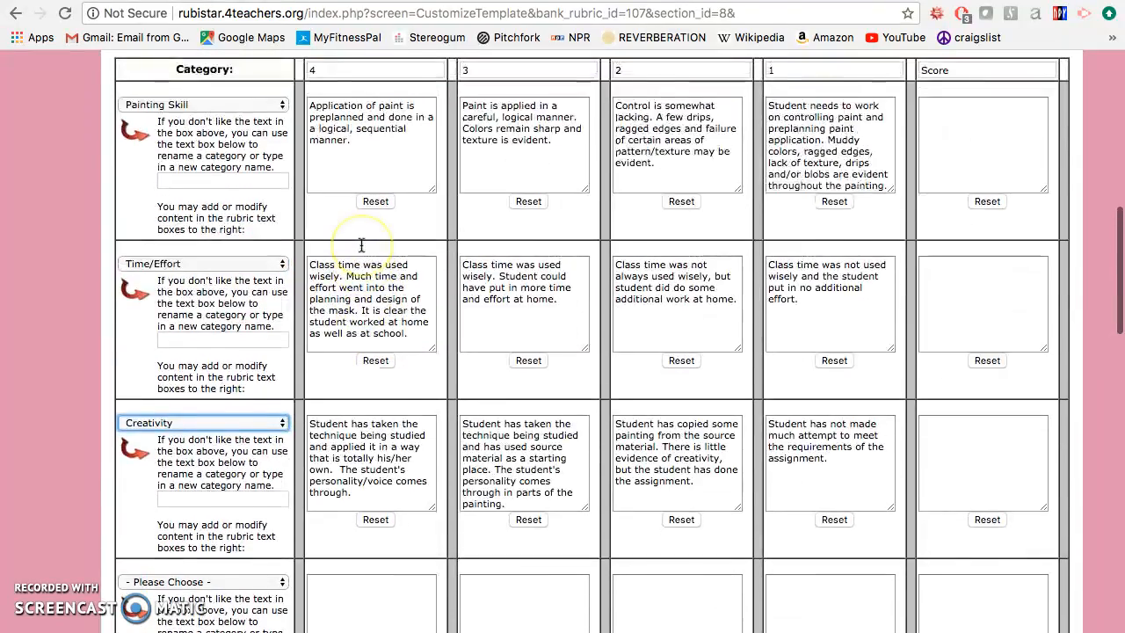
{"action": "scroll", "coordinate": [361, 246], "scroll_direction": "down", "scroll_amount": 3}
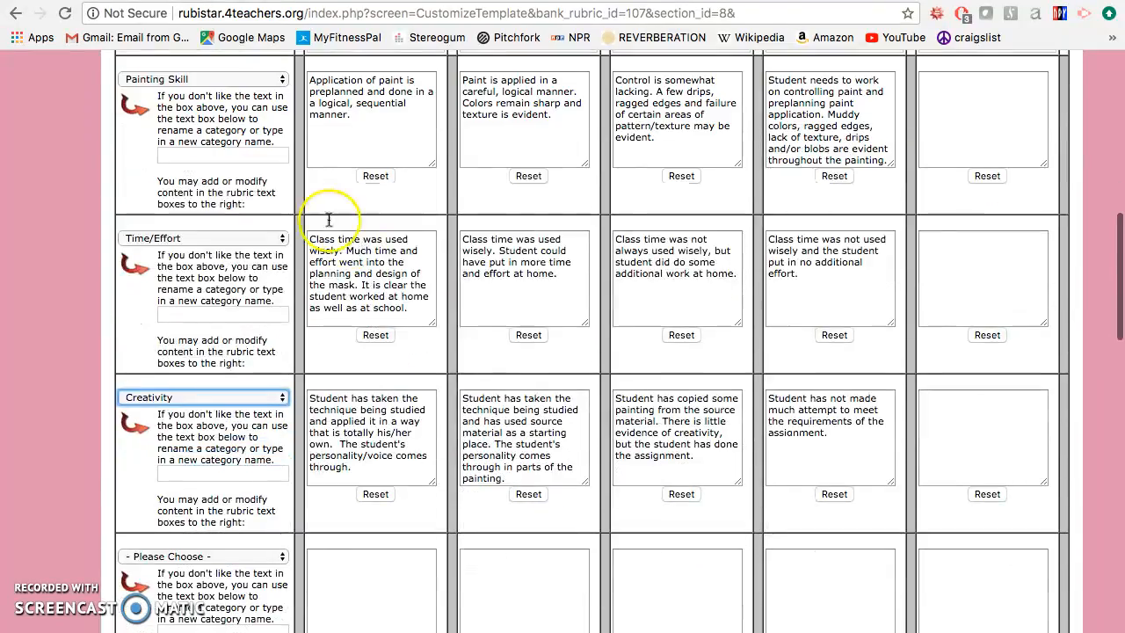
{"action": "scroll", "coordinate": [367, 414], "scroll_direction": "down", "scroll_amount": 5}
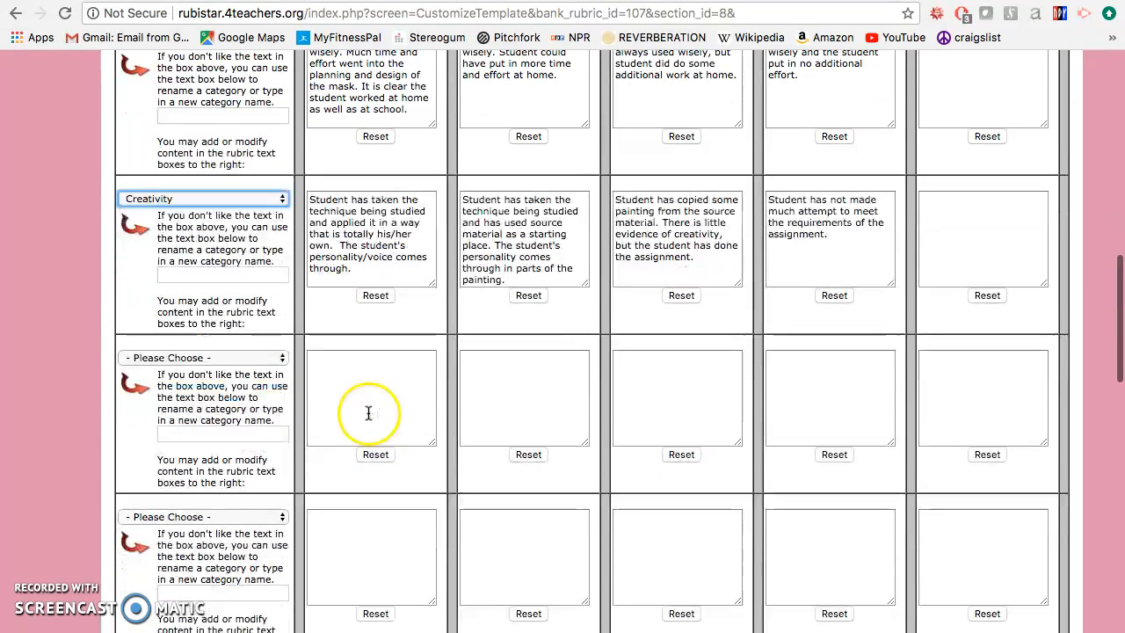
{"action": "scroll", "coordinate": [289, 293], "scroll_direction": "down", "scroll_amount": 2}
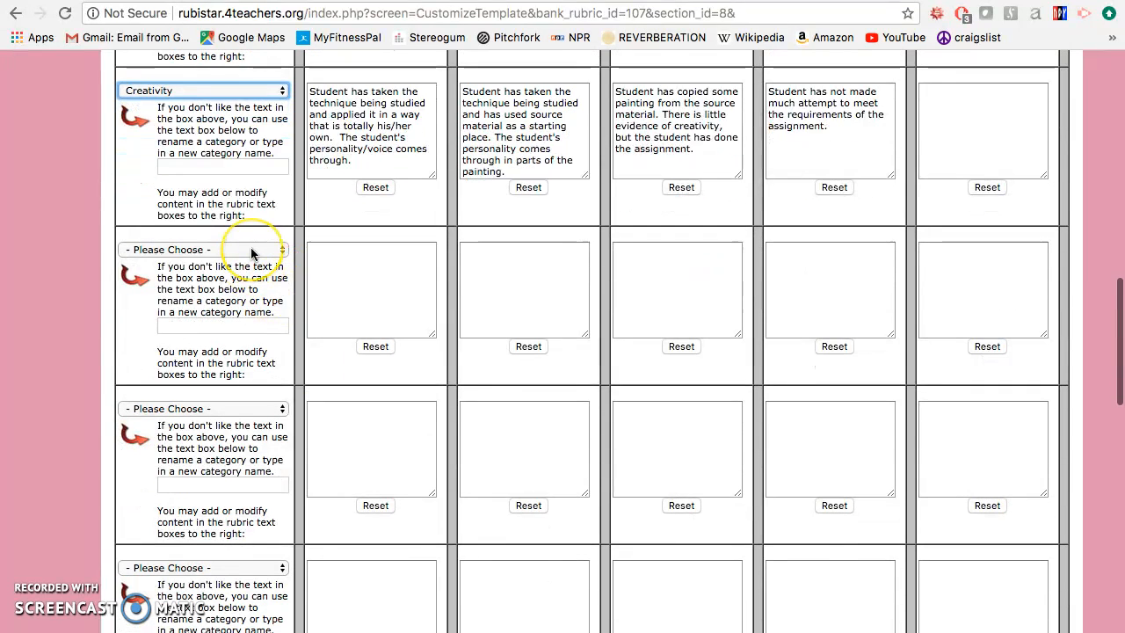
{"action": "key", "text": "Down"}
{"action": "left_click", "coordinate": [91, 319]}
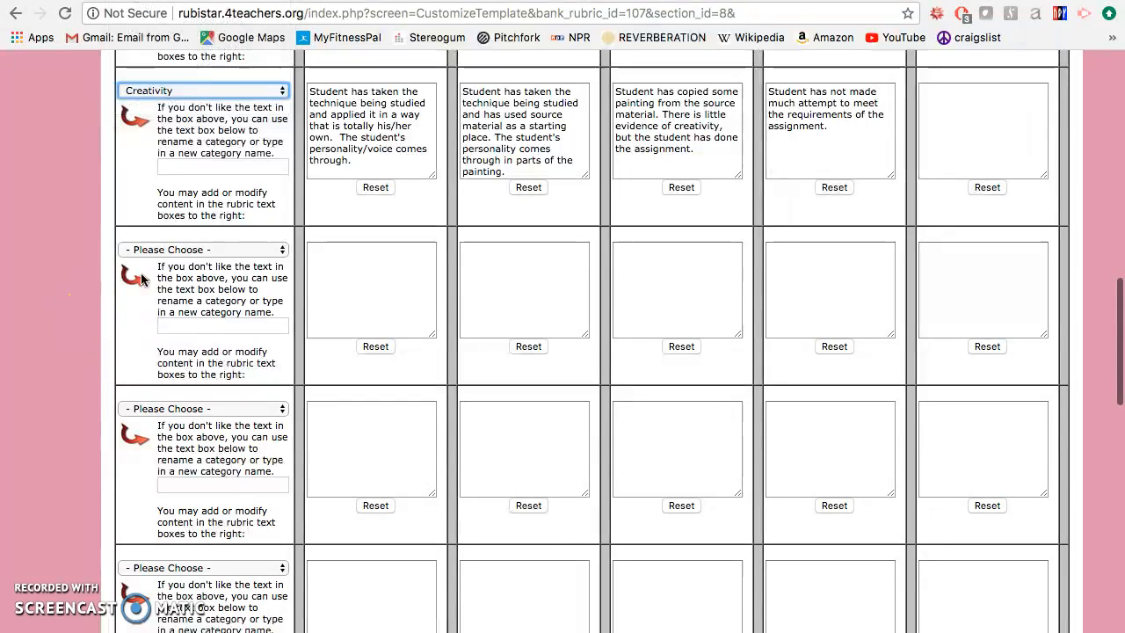
{"action": "left_click", "coordinate": [186, 254]}
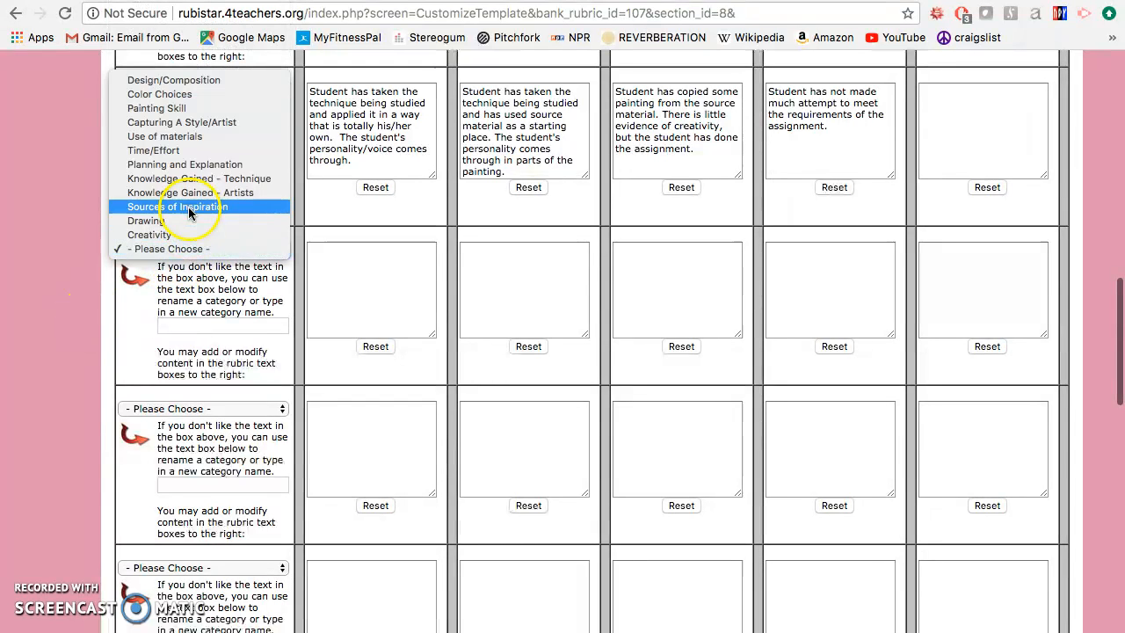
{"action": "left_click", "coordinate": [253, 169]}
Step: Set the fifth rubric row's category to Design/Composition
{"action": "scroll", "coordinate": [299, 393], "scroll_direction": "down", "scroll_amount": 3}
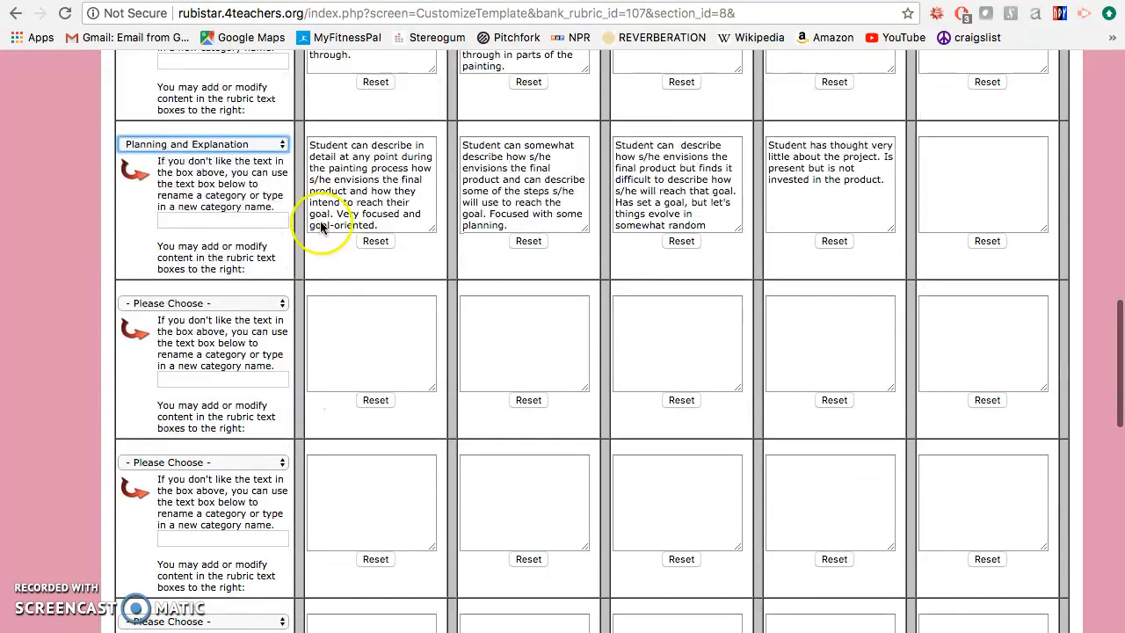
{"action": "left_click", "coordinate": [262, 303]}
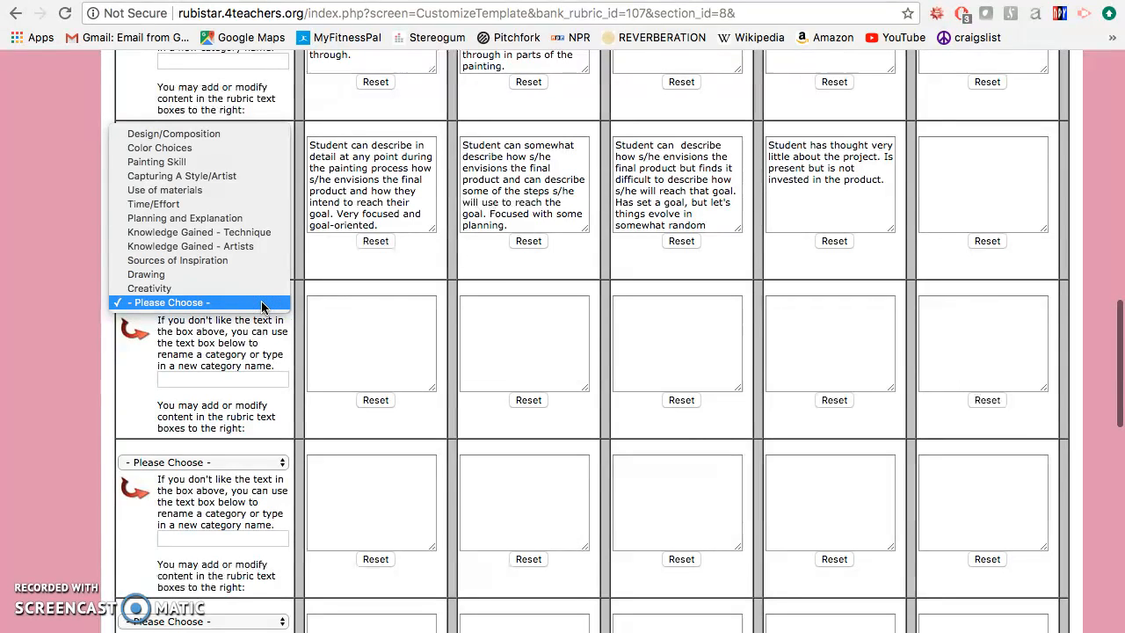
{"action": "left_click", "coordinate": [201, 137]}
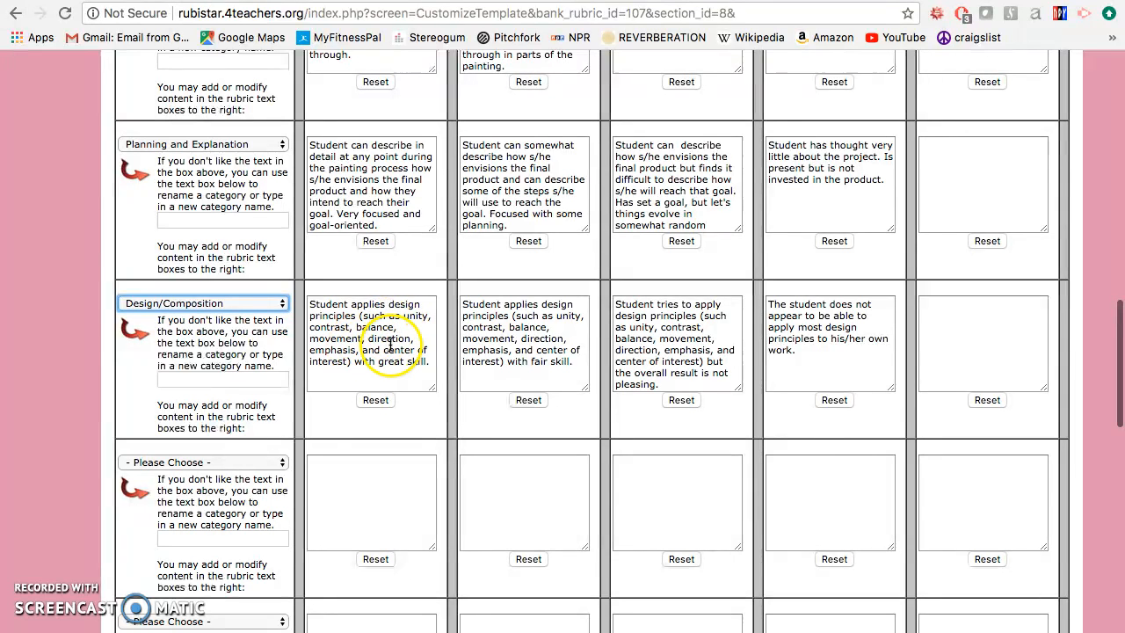
Step: Check the five filled category rows and submit the rubric to preview it
{"action": "scroll", "coordinate": [400, 361], "scroll_direction": "up", "scroll_amount": 1}
{"action": "scroll", "coordinate": [400, 361], "scroll_direction": "up", "scroll_amount": 1}
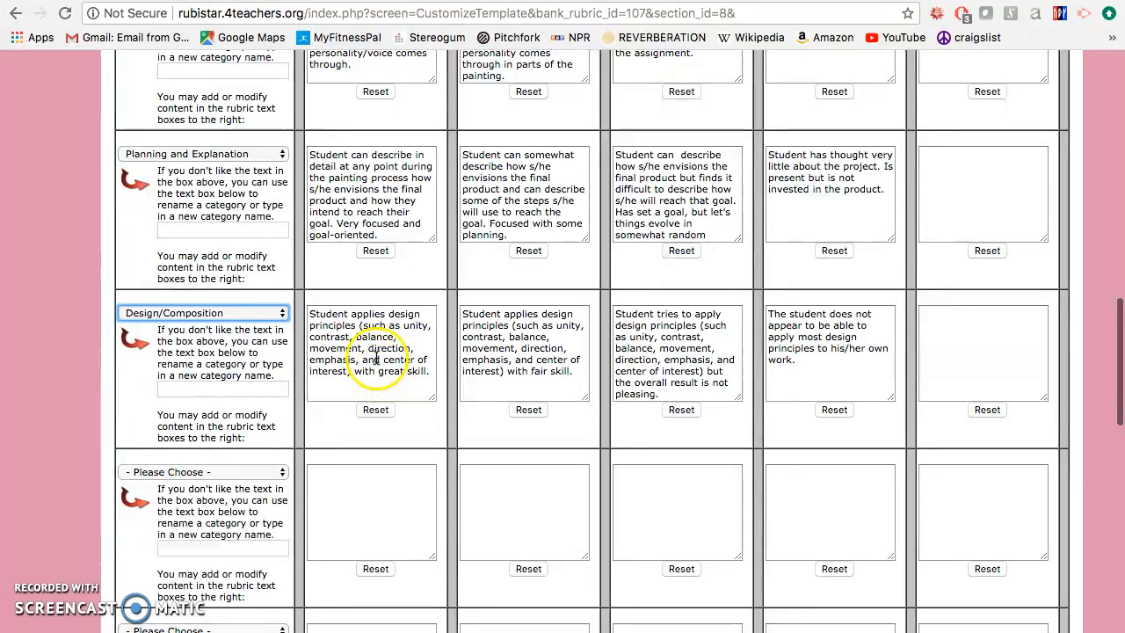
{"action": "scroll", "coordinate": [383, 360], "scroll_direction": "up", "scroll_amount": 6}
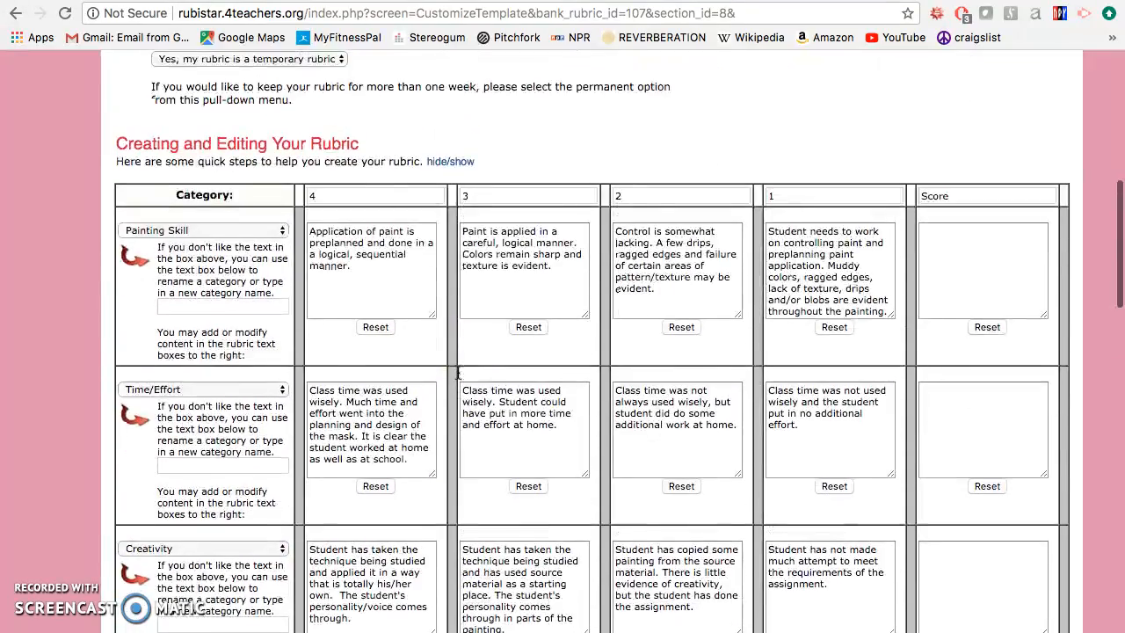
{"action": "scroll", "coordinate": [441, 400], "scroll_direction": "down", "scroll_amount": 6}
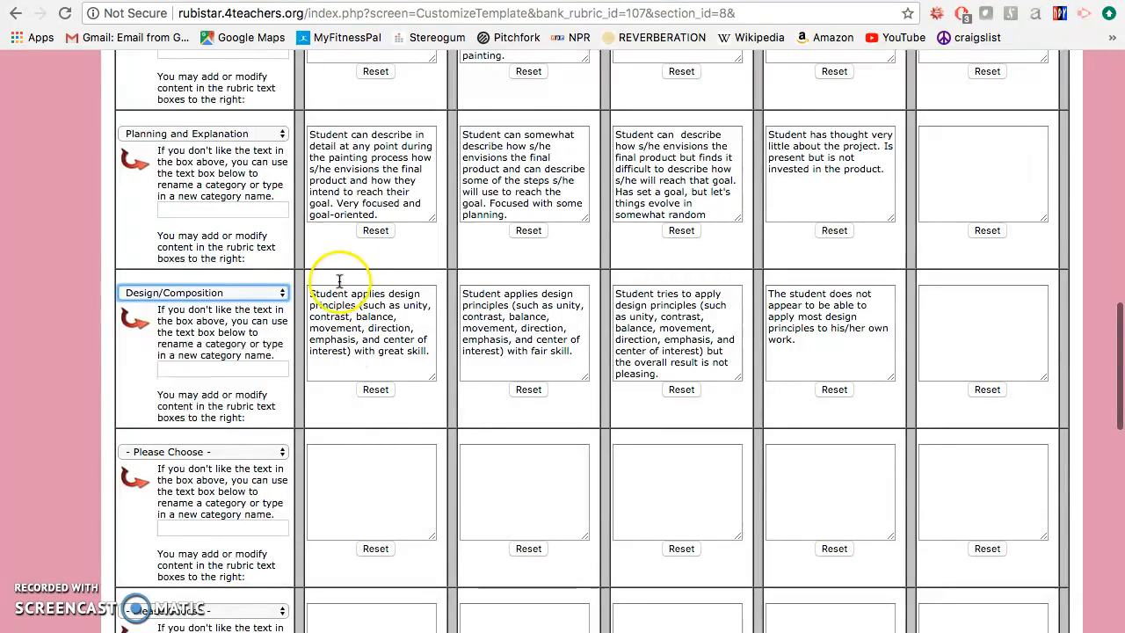
{"action": "scroll", "coordinate": [370, 289], "scroll_direction": "down", "scroll_amount": 2}
{"action": "scroll", "coordinate": [338, 198], "scroll_direction": "up", "scroll_amount": 2}
{"action": "scroll", "coordinate": [414, 371], "scroll_direction": "down", "scroll_amount": 5}
{"action": "scroll", "coordinate": [425, 372], "scroll_direction": "down", "scroll_amount": 5}
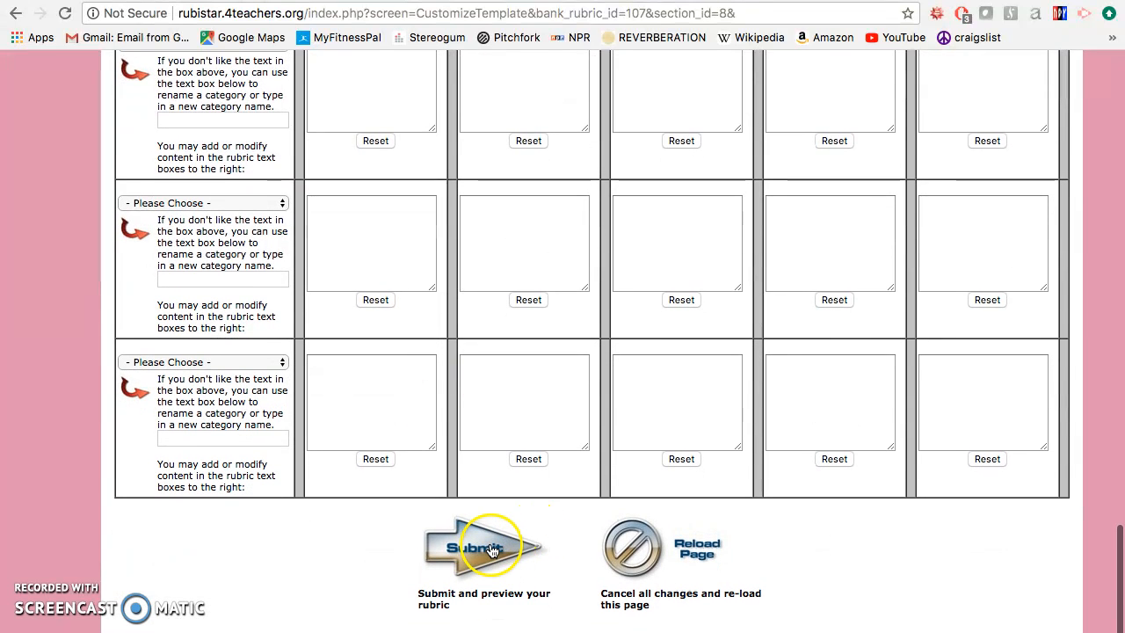
{"action": "left_click", "coordinate": [471, 557]}
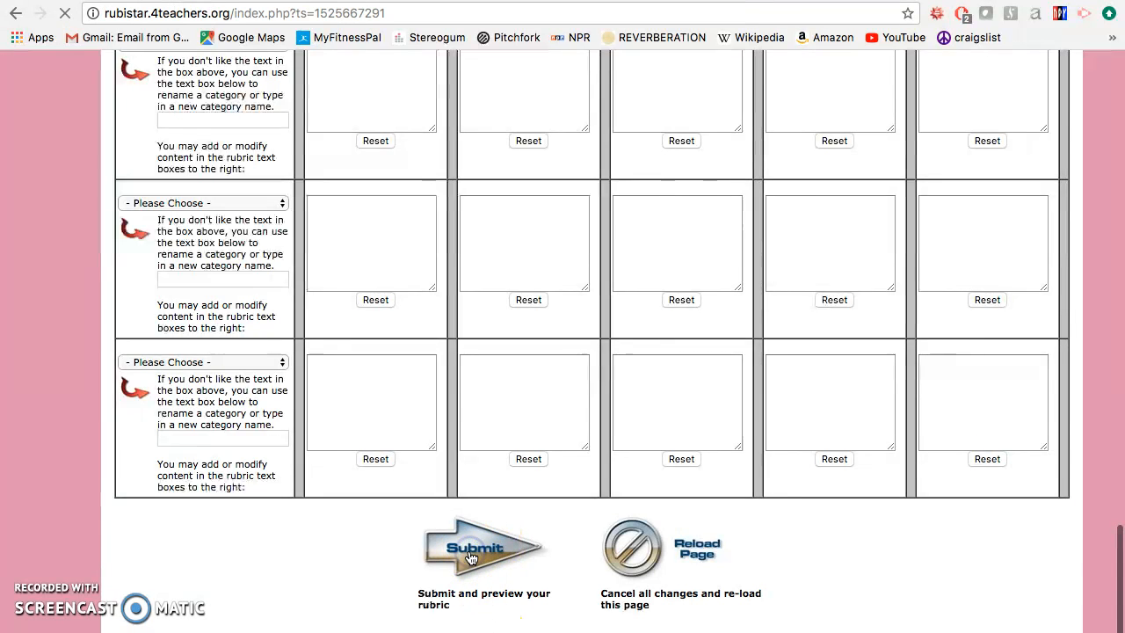
Step: Review the rubric preview from its heading through every category's level descriptions to the options for finishing the rubric
{"action": "scroll", "coordinate": [689, 384], "scroll_direction": "down", "scroll_amount": 2}
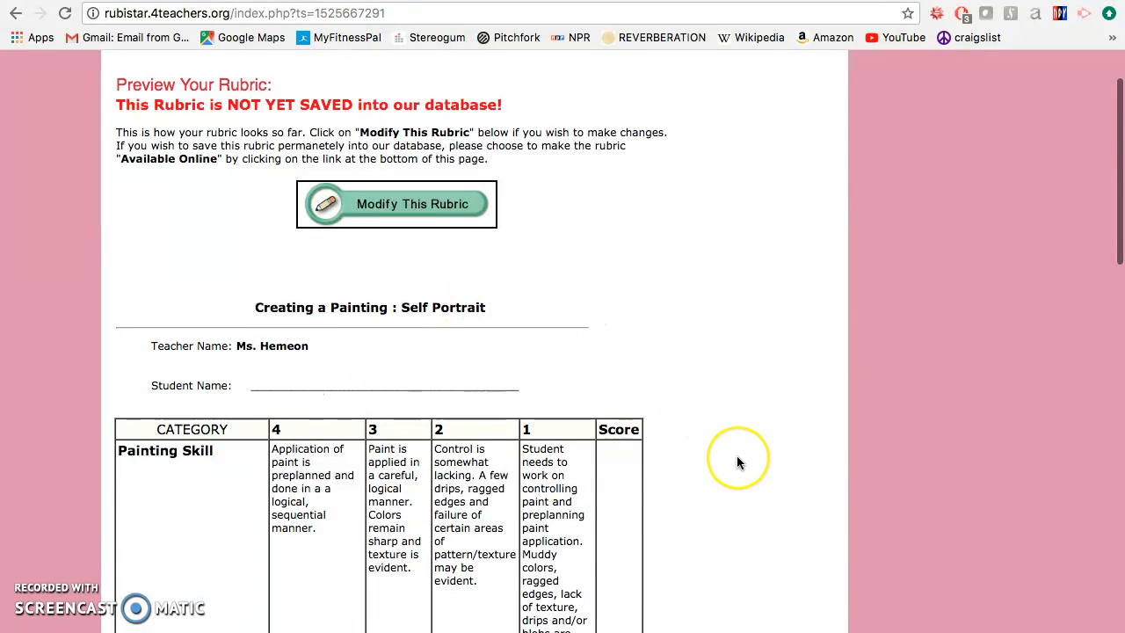
{"action": "scroll", "coordinate": [737, 456], "scroll_direction": "down", "scroll_amount": 5}
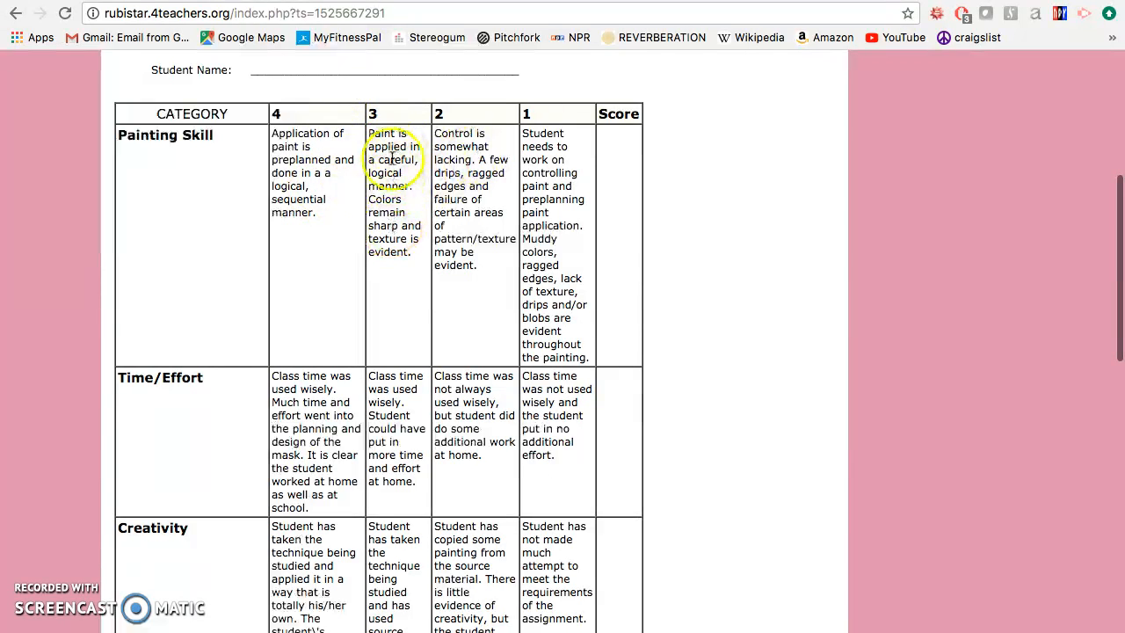
{"action": "scroll", "coordinate": [396, 370], "scroll_direction": "down", "scroll_amount": 3}
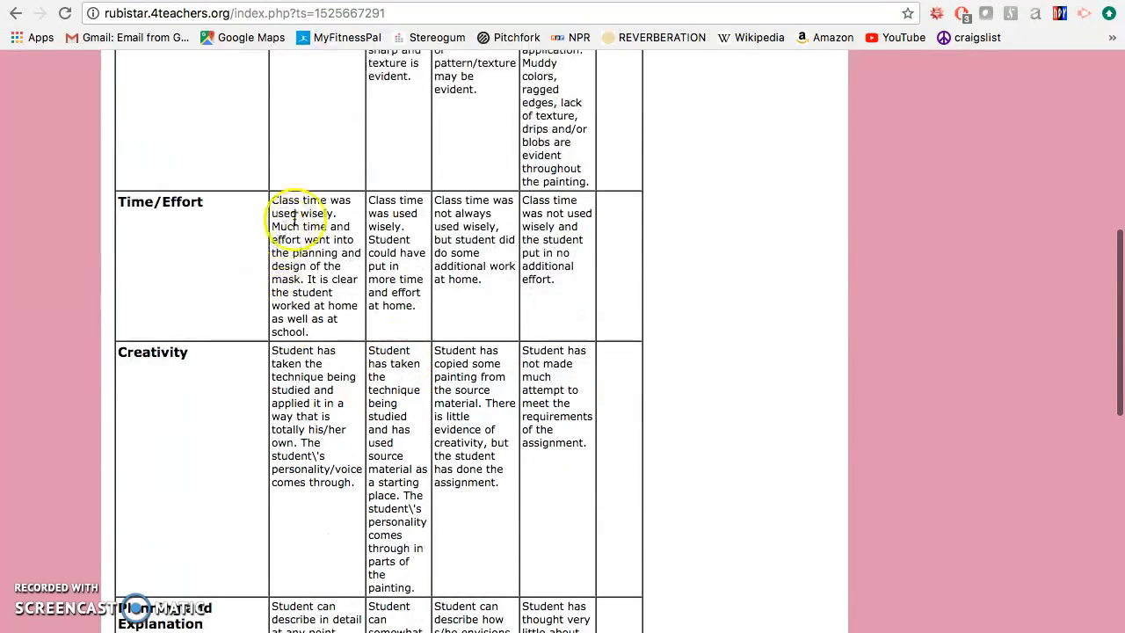
{"action": "scroll", "coordinate": [312, 342], "scroll_direction": "down", "scroll_amount": 2}
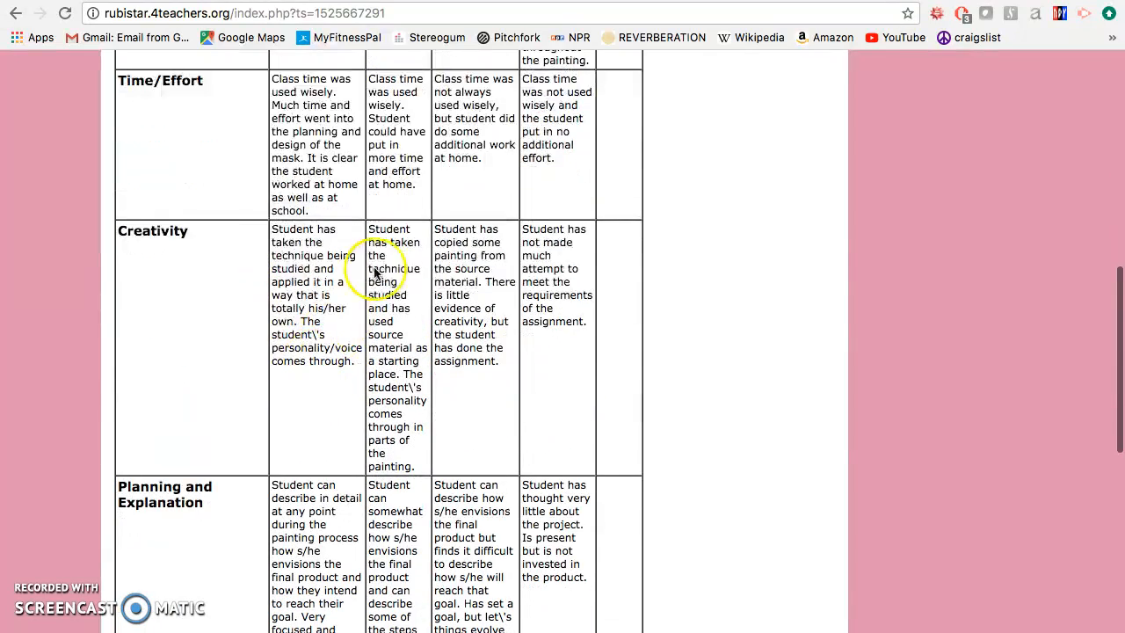
{"action": "scroll", "coordinate": [394, 259], "scroll_direction": "down", "scroll_amount": 3}
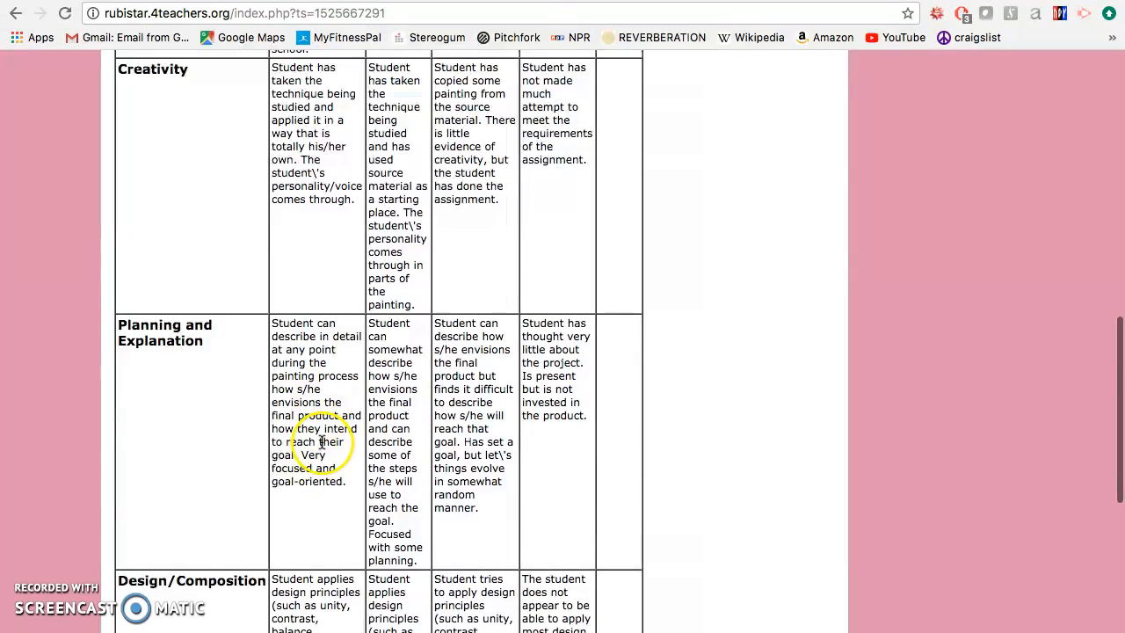
{"action": "scroll", "coordinate": [317, 446], "scroll_direction": "down", "scroll_amount": 3}
{"action": "scroll", "coordinate": [360, 431], "scroll_direction": "down", "scroll_amount": 2}
{"action": "scroll", "coordinate": [334, 413], "scroll_direction": "up", "scroll_amount": 3}
{"action": "scroll", "coordinate": [392, 255], "scroll_direction": "up", "scroll_amount": 3}
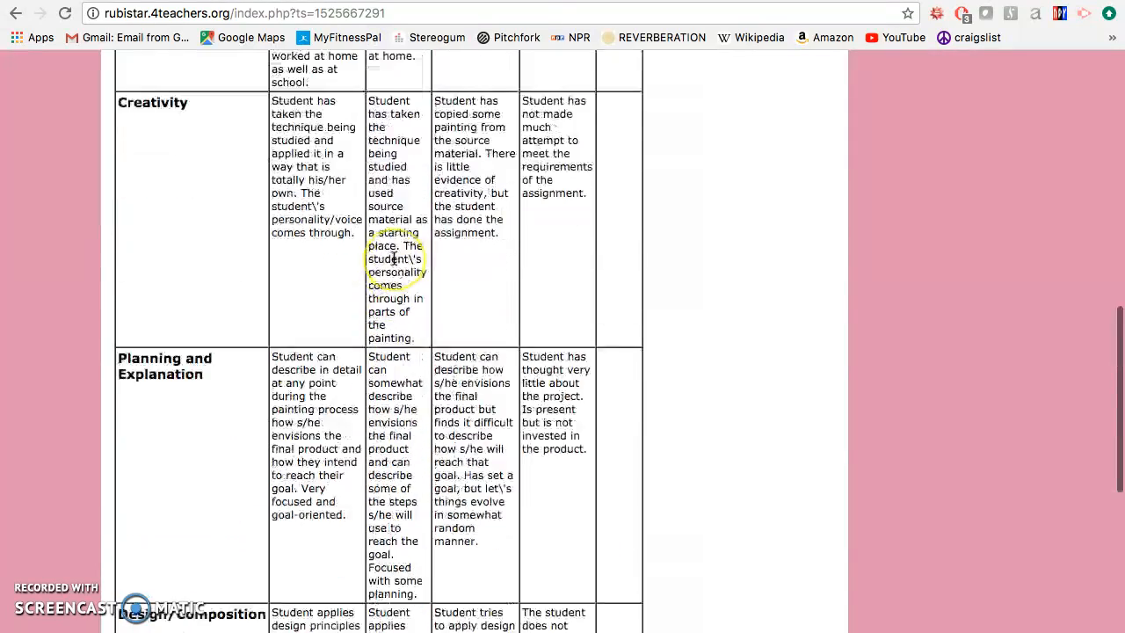
{"action": "scroll", "coordinate": [393, 258], "scroll_direction": "up", "scroll_amount": 5}
{"action": "scroll", "coordinate": [393, 258], "scroll_direction": "down", "scroll_amount": 2}
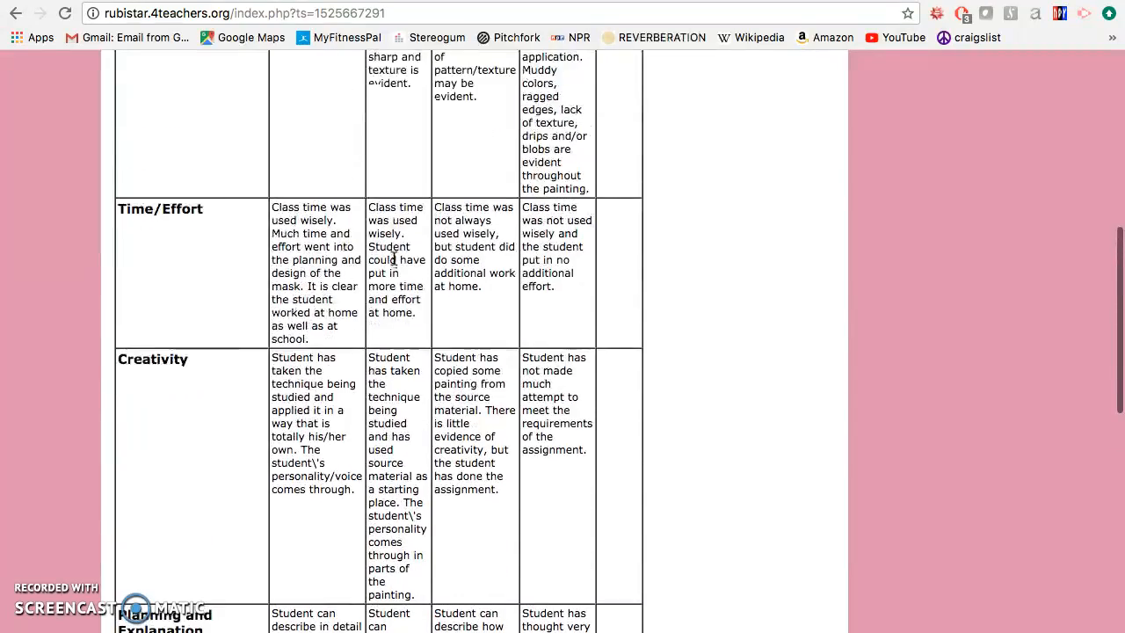
{"action": "scroll", "coordinate": [393, 257], "scroll_direction": "up", "scroll_amount": 4}
{"action": "scroll", "coordinate": [393, 258], "scroll_direction": "down", "scroll_amount": 10}
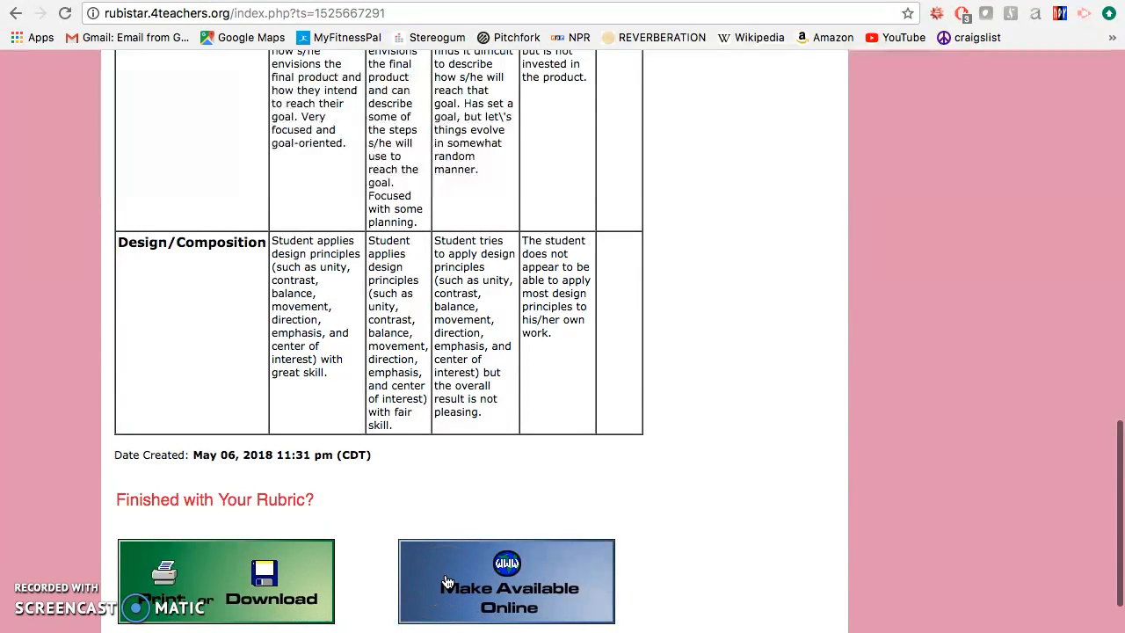
{"action": "scroll", "coordinate": [445, 435], "scroll_direction": "up", "scroll_amount": 10}
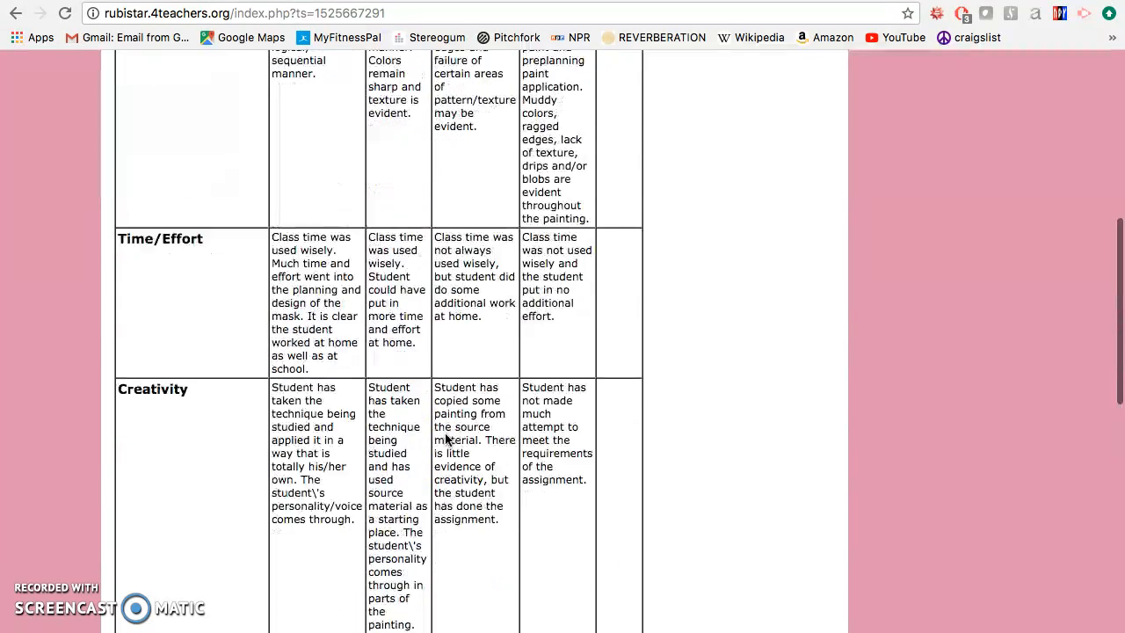
{"action": "scroll", "coordinate": [445, 435], "scroll_direction": "up", "scroll_amount": 3}
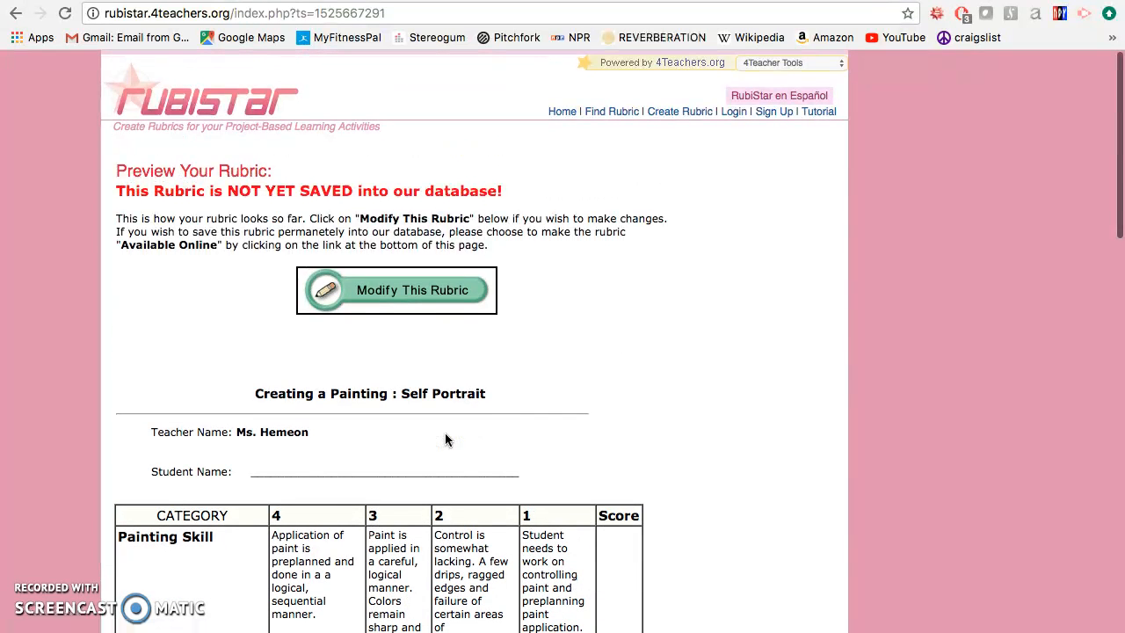